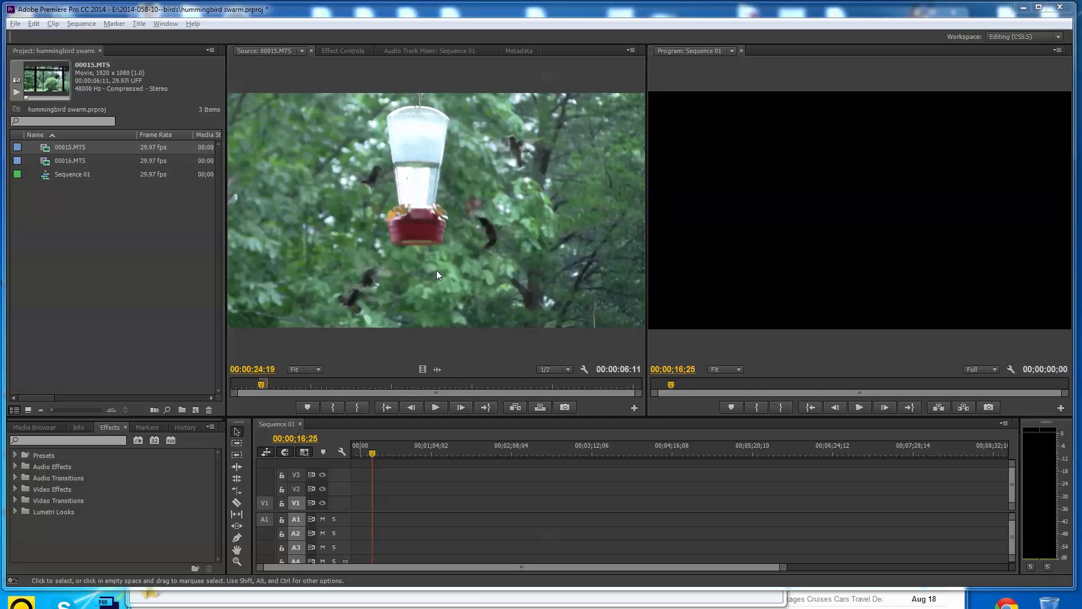
Place the video-only portion of 00015.MTS at the very start of track V1.
{"action": "left_click", "coordinate": [423, 368]}
{"action": "left_click_drag", "start_coordinate": [362, 484], "coordinate": [354, 503]}
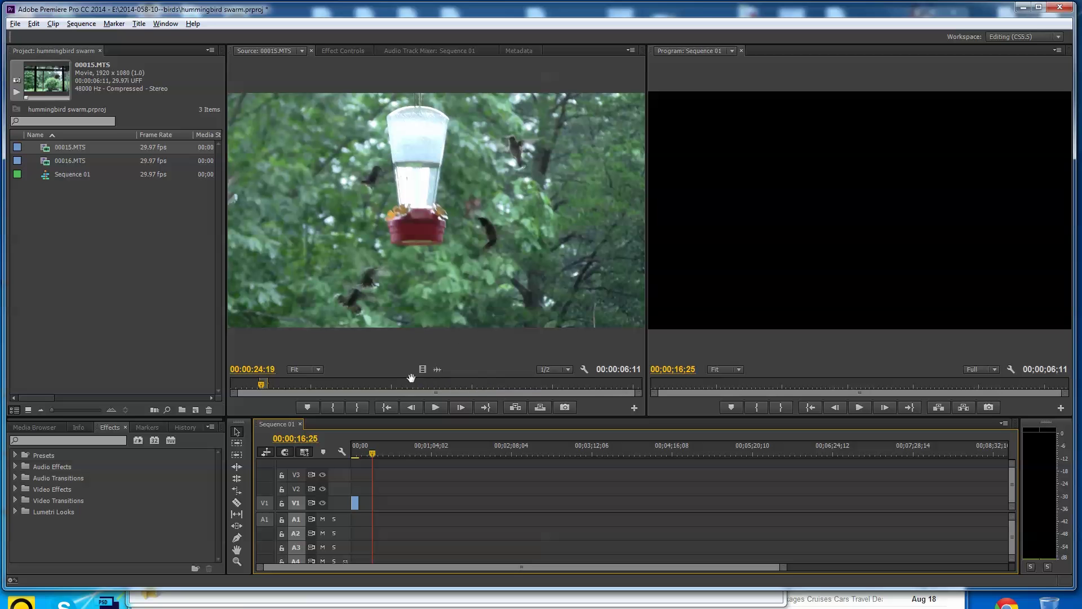
Zoom the timeline and extend the 00015.MTS clip's end so the sequence runs 8;29.
{"action": "left_click_drag", "start_coordinate": [372, 452], "coordinate": [341, 458]}
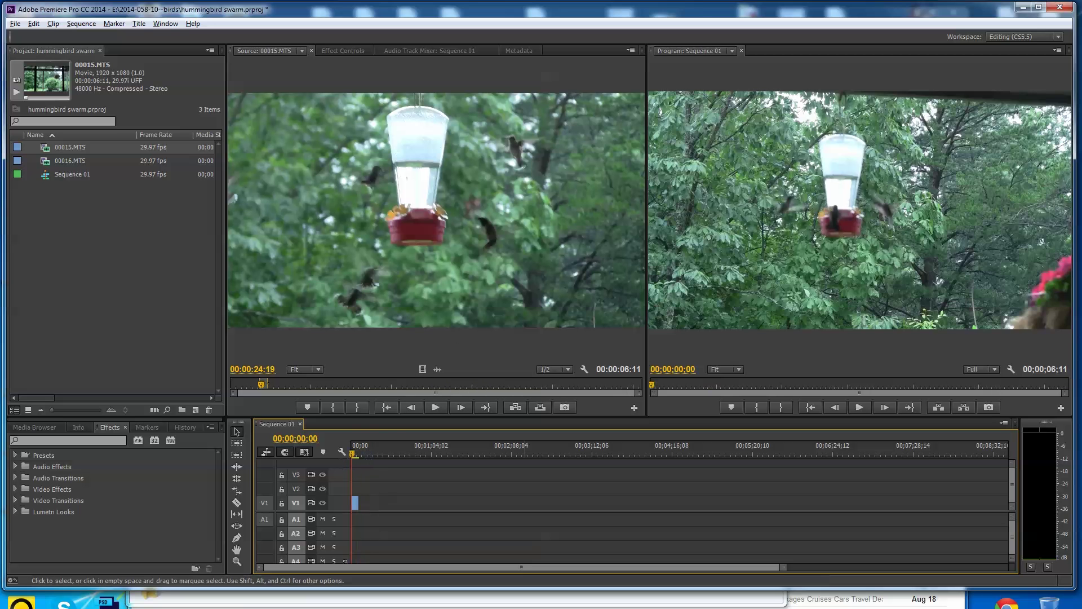
{"action": "left_click_drag", "start_coordinate": [783, 566], "coordinate": [579, 576]}
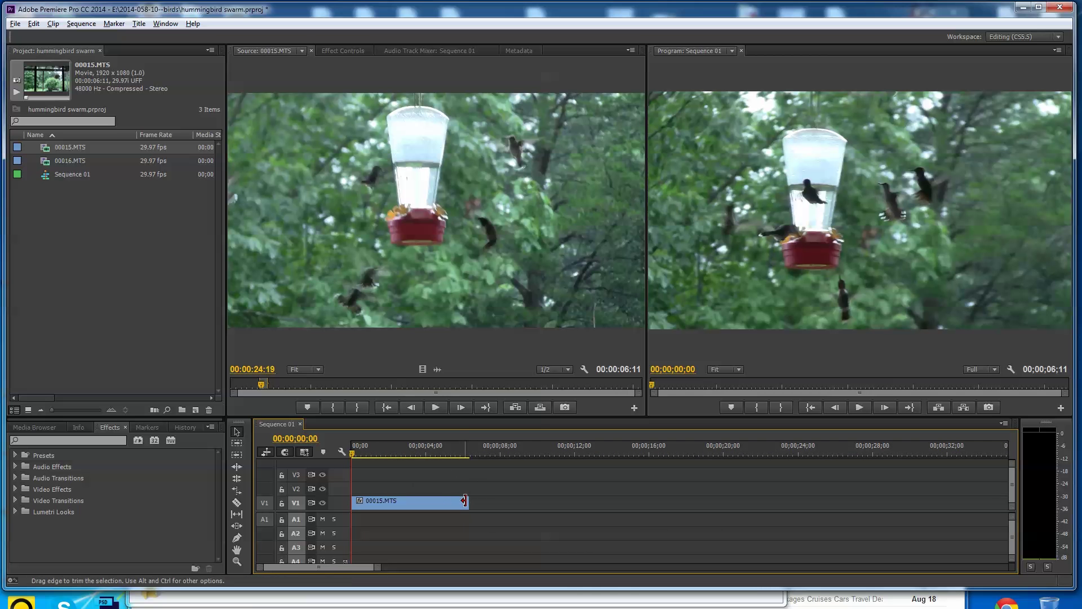
{"action": "left_click_drag", "start_coordinate": [468, 501], "coordinate": [512, 497]}
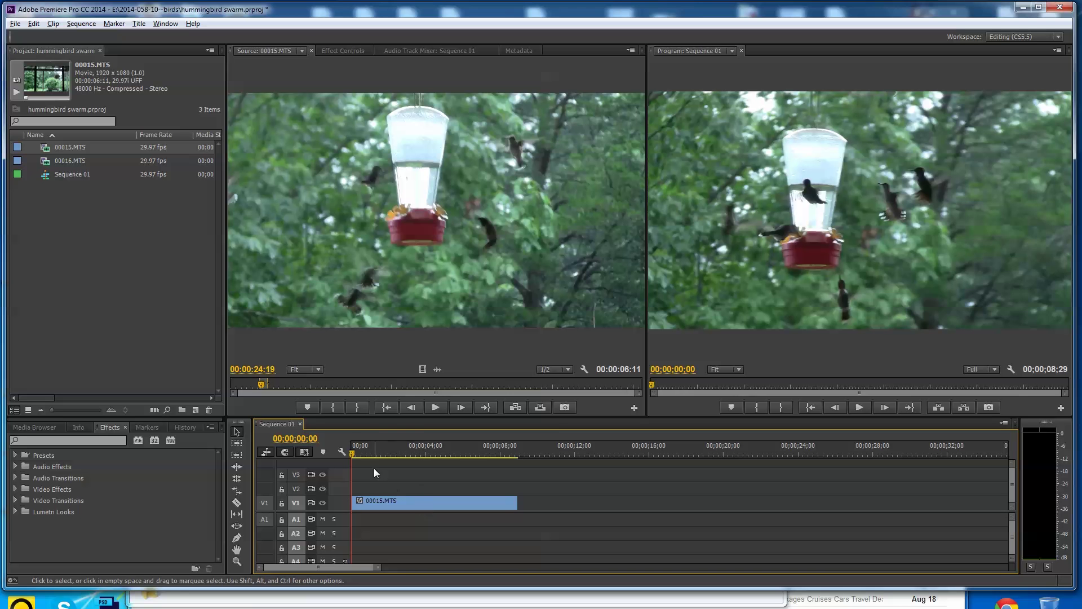
{"action": "left_click", "coordinate": [361, 453]}
Razor-cut the V1 clip at 1;09 and 3;17, then return to the Selection tool.
{"action": "left_click_drag", "start_coordinate": [360, 453], "coordinate": [377, 455]}
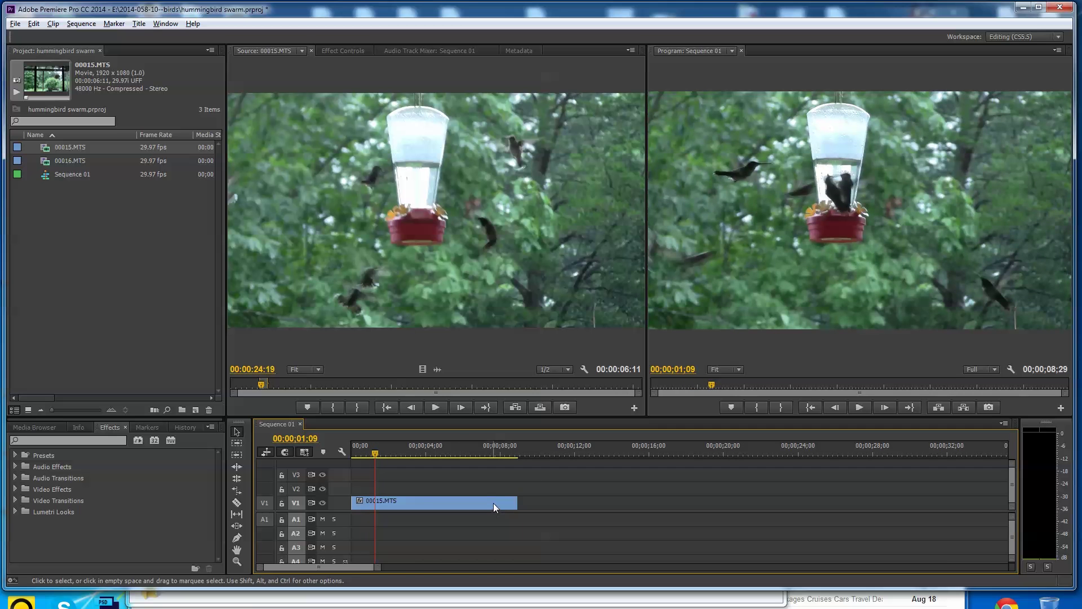
{"action": "key", "text": "c"}
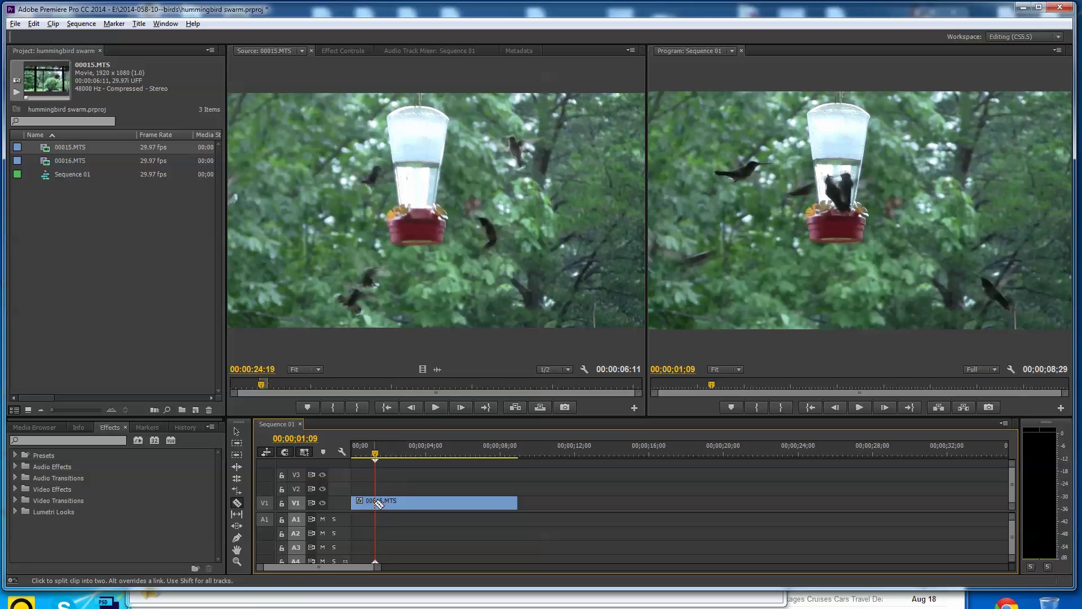
{"action": "left_click", "coordinate": [378, 502]}
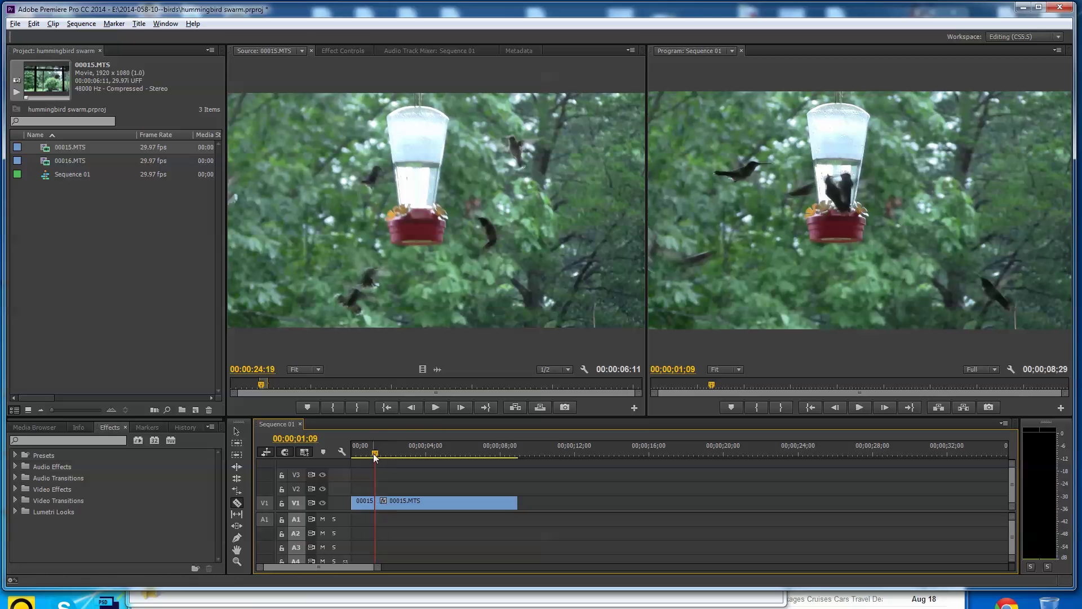
{"action": "left_click_drag", "start_coordinate": [373, 454], "coordinate": [418, 458]}
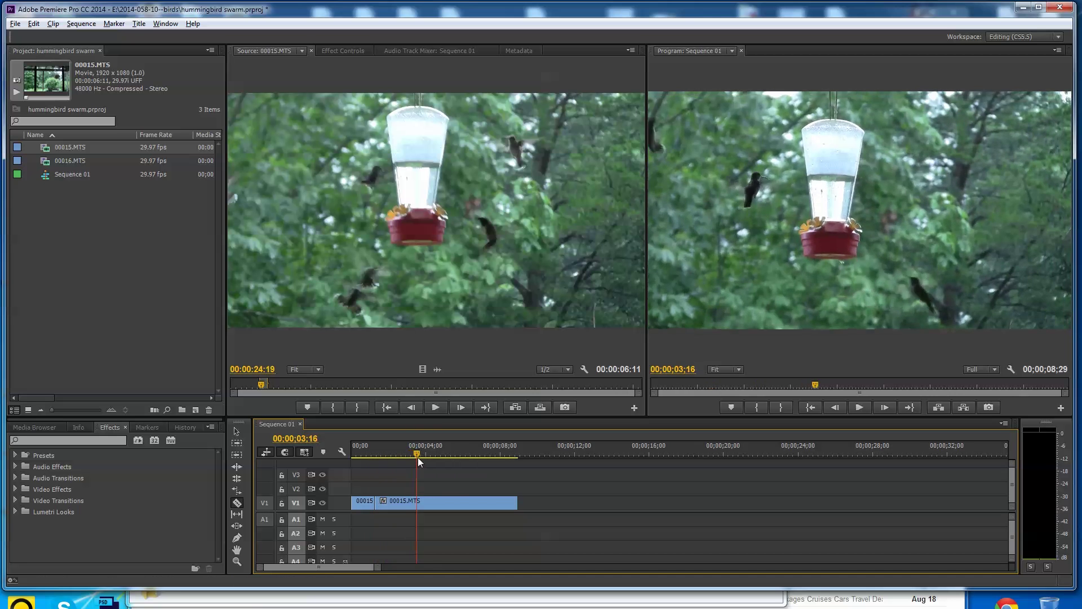
{"action": "left_click", "coordinate": [417, 501]}
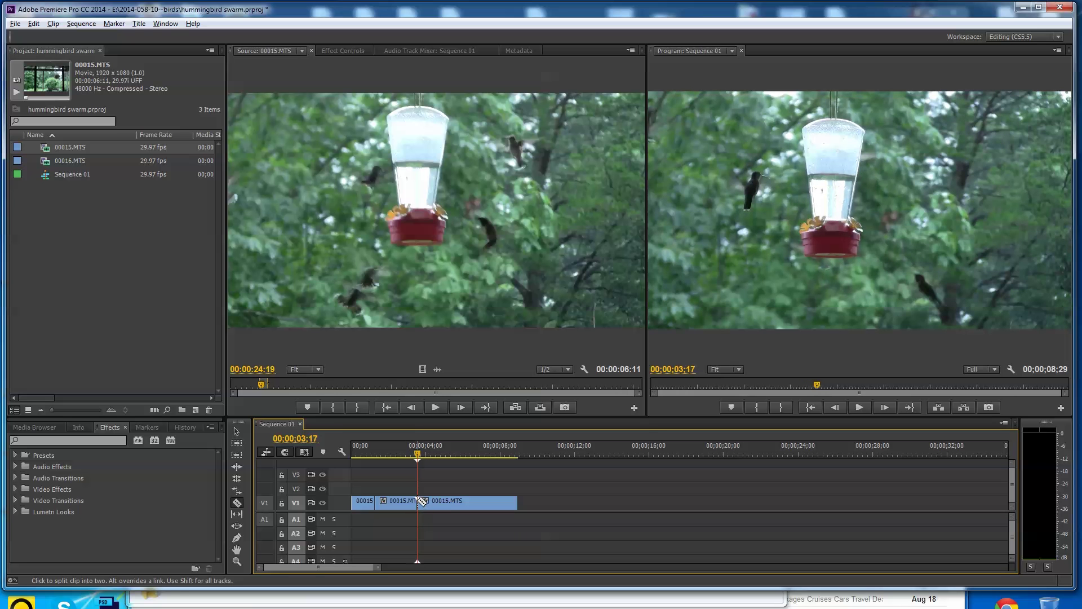
{"action": "key", "text": "v"}
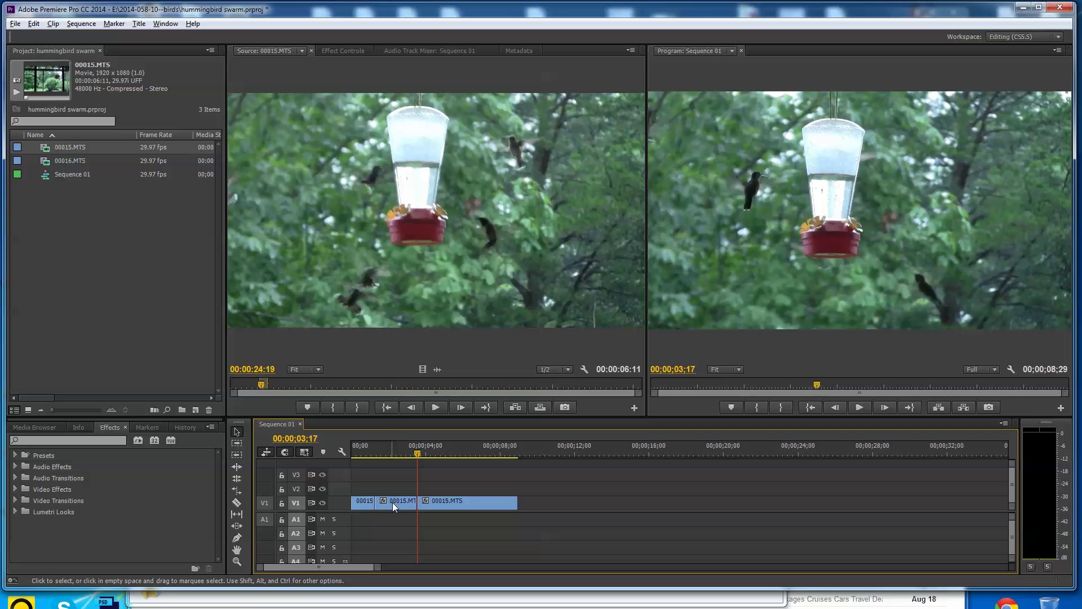
{"action": "key", "text": "c"}
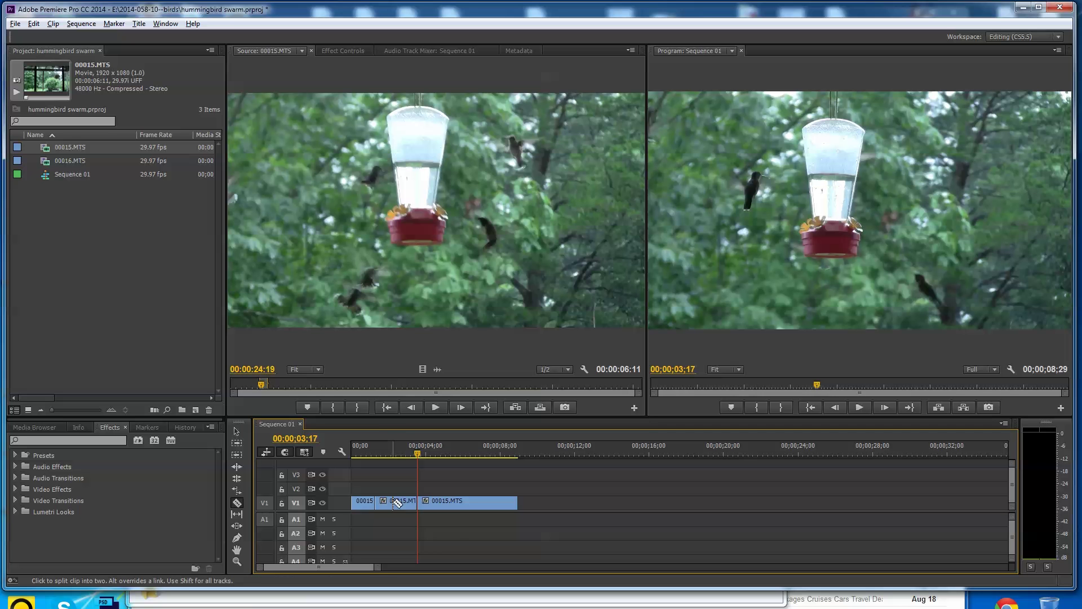
{"action": "key", "text": "v"}
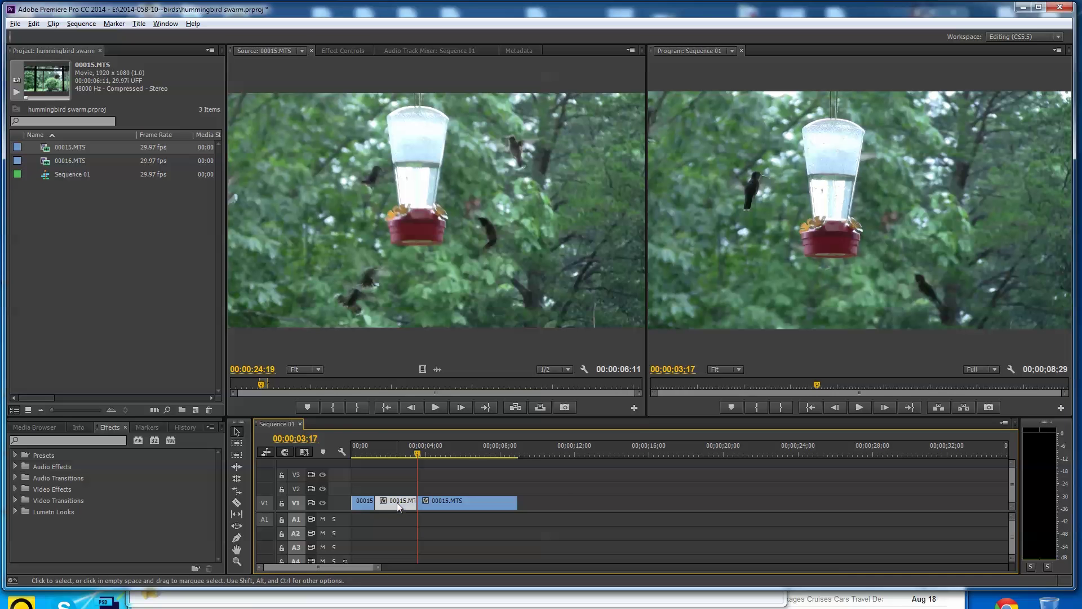
Set the middle clip piece to 40% speed and play the sequence from the start.
{"action": "right_click", "coordinate": [394, 503]}
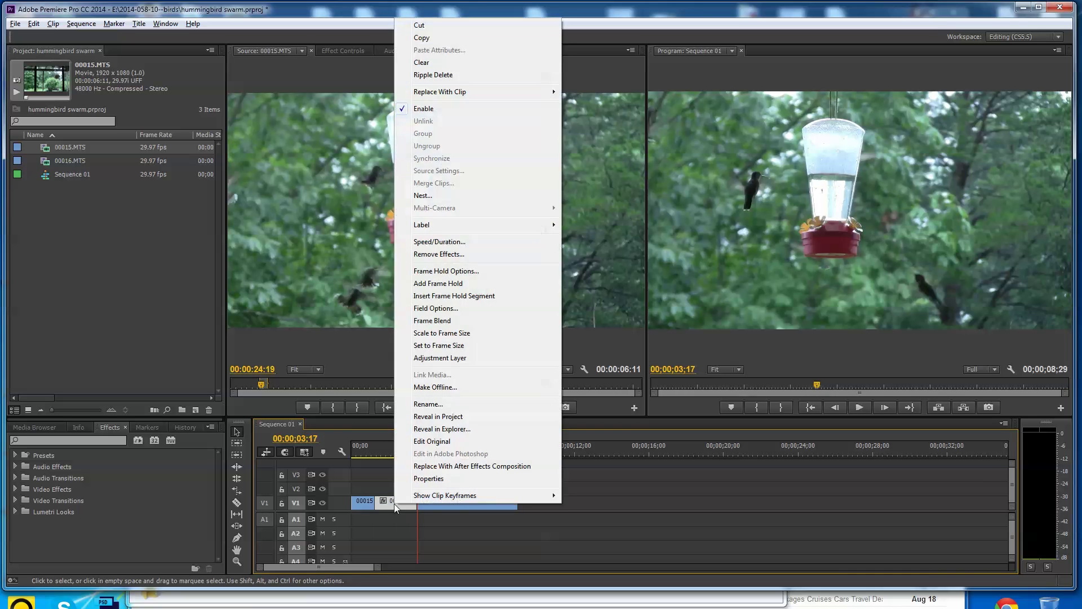
{"action": "left_click", "coordinate": [440, 242]}
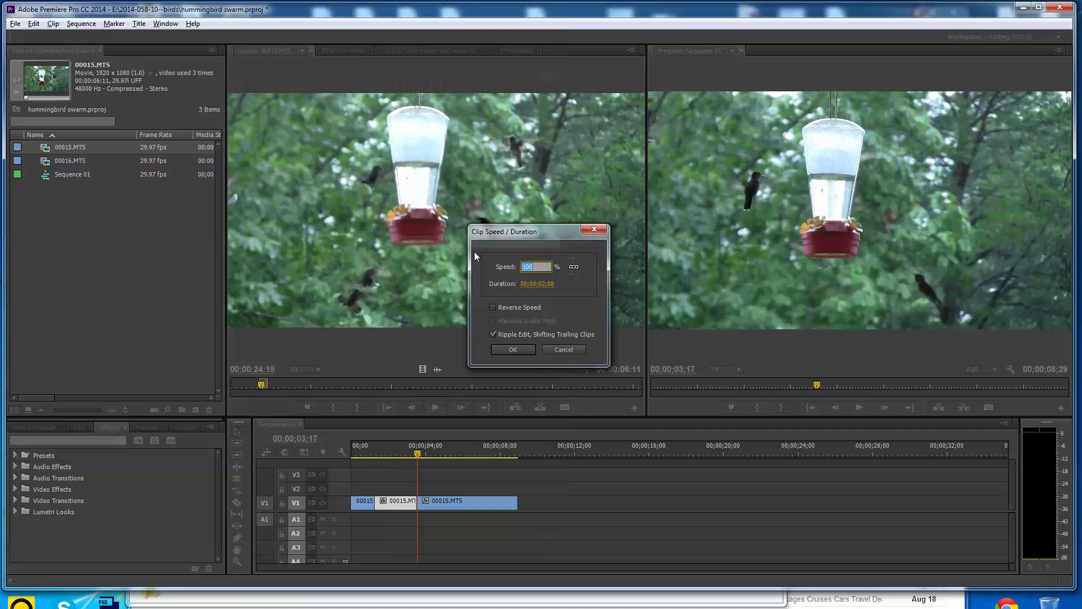
{"action": "type", "text": "40"}
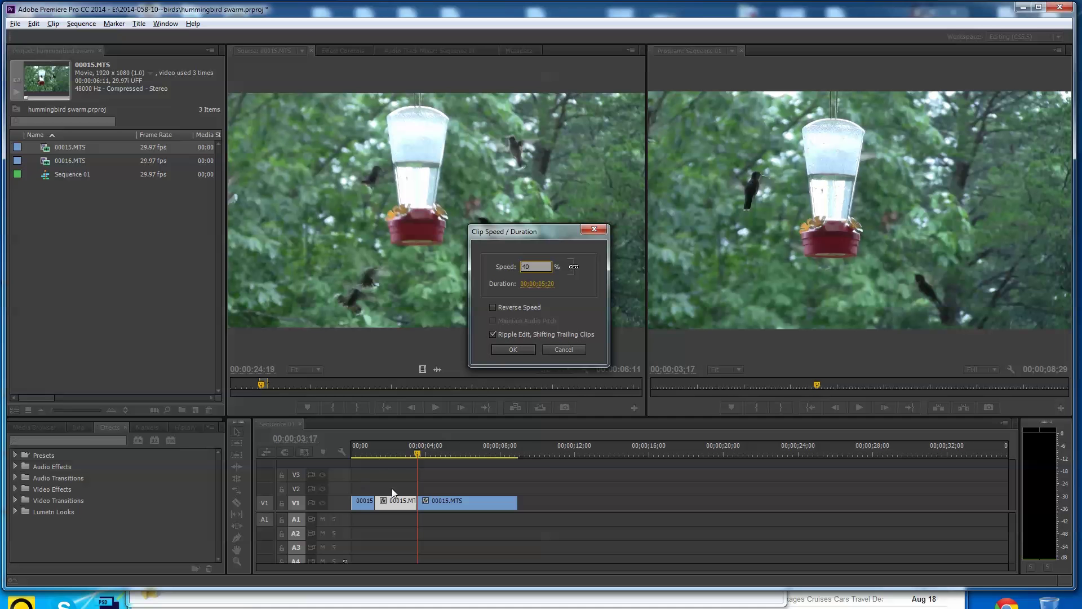
{"action": "left_click", "coordinate": [512, 349]}
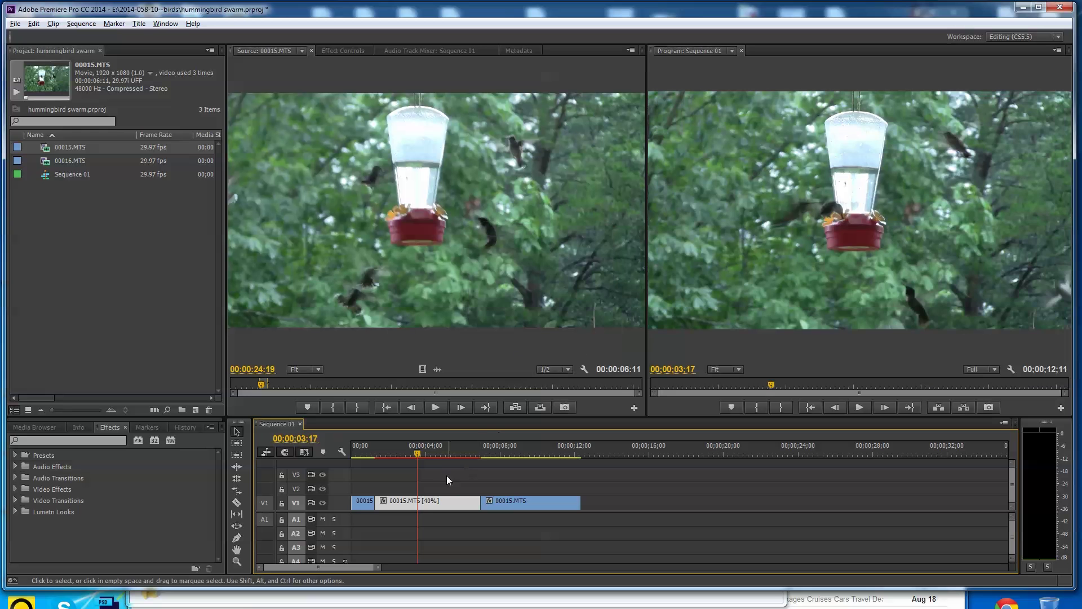
{"action": "left_click_drag", "start_coordinate": [418, 453], "coordinate": [364, 472]}
{"action": "key", "text": "space"}
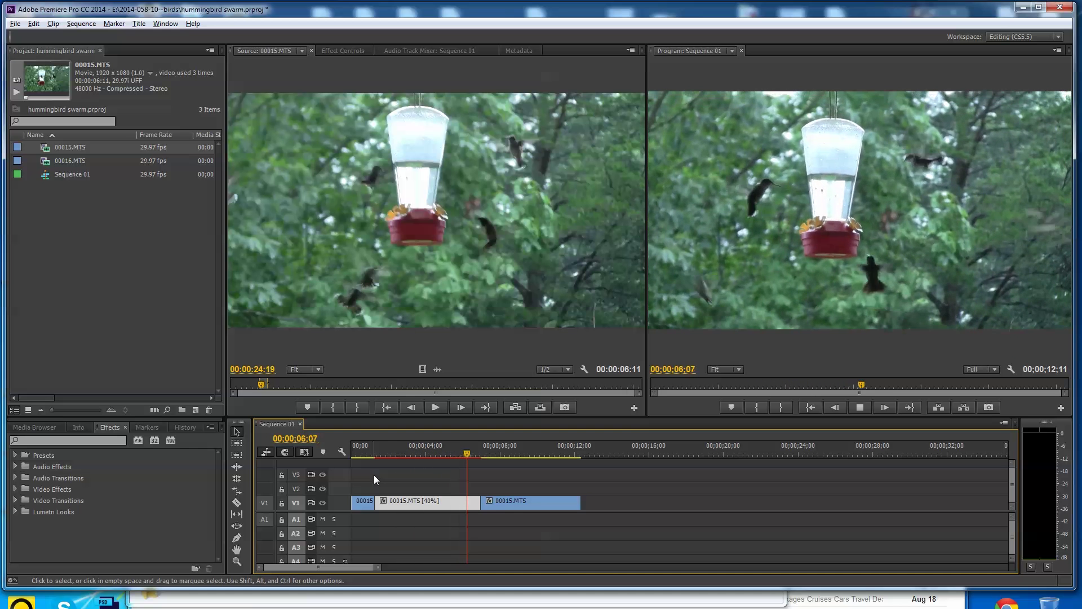
Delete the trailing clip pieces and extend the remaining 00015.MTS clip out to 8;12.
{"action": "key", "text": "space"}
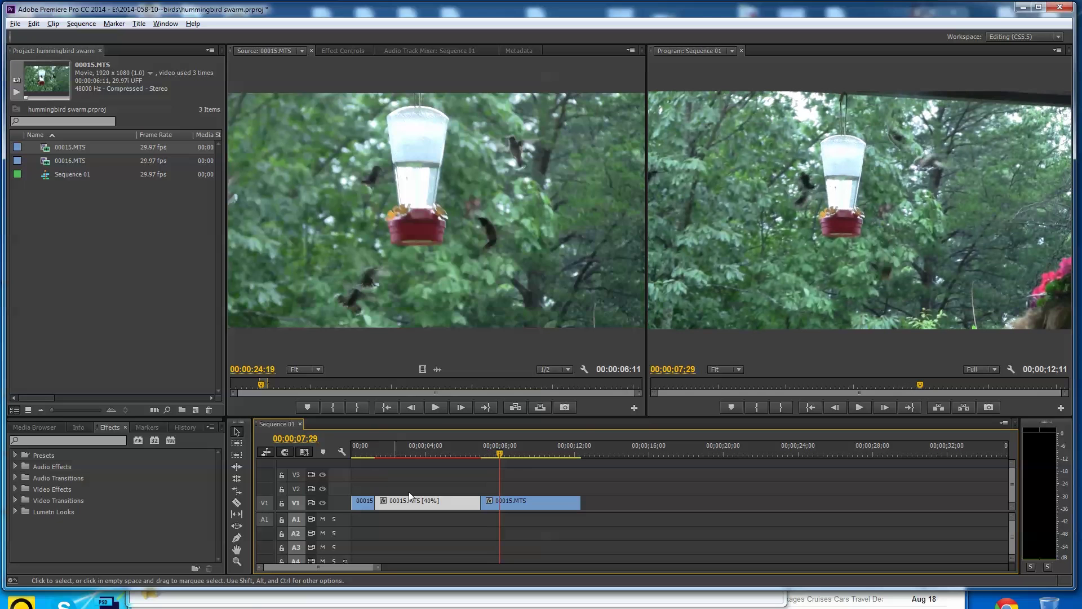
{"action": "left_click", "coordinate": [451, 502]}
{"action": "left_click", "coordinate": [452, 532]}
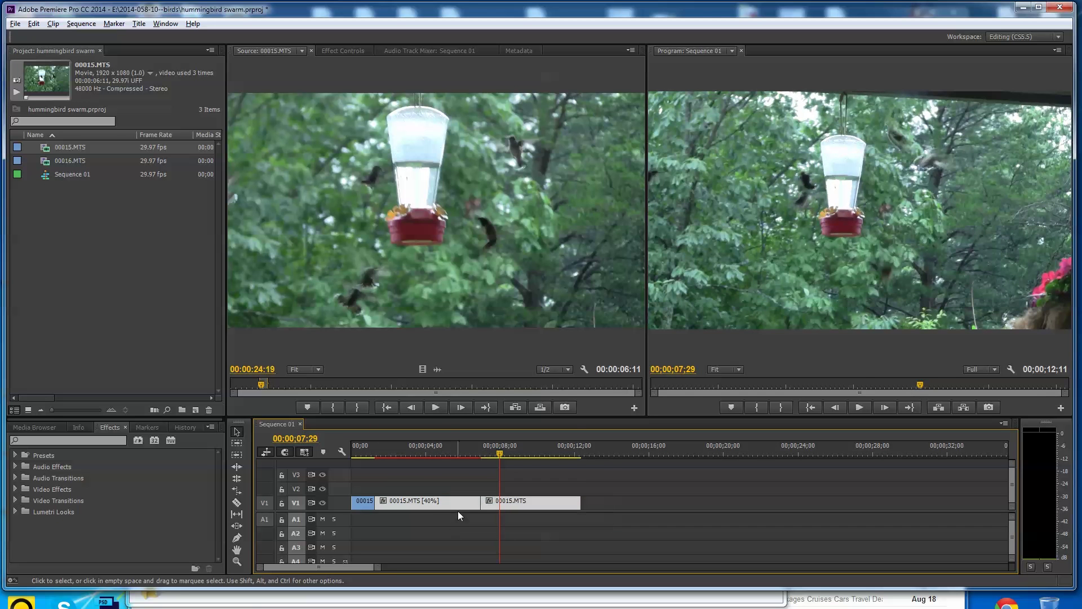
{"action": "key", "text": "Delete"}
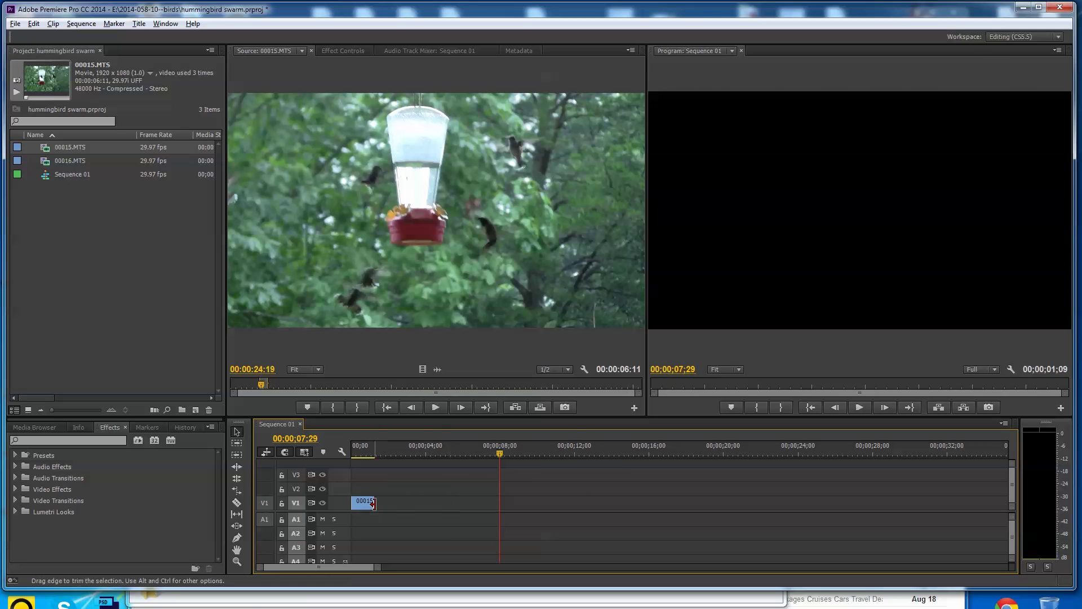
{"action": "left_click_drag", "start_coordinate": [373, 503], "coordinate": [506, 509]}
{"action": "left_click_drag", "start_coordinate": [499, 452], "coordinate": [347, 479]}
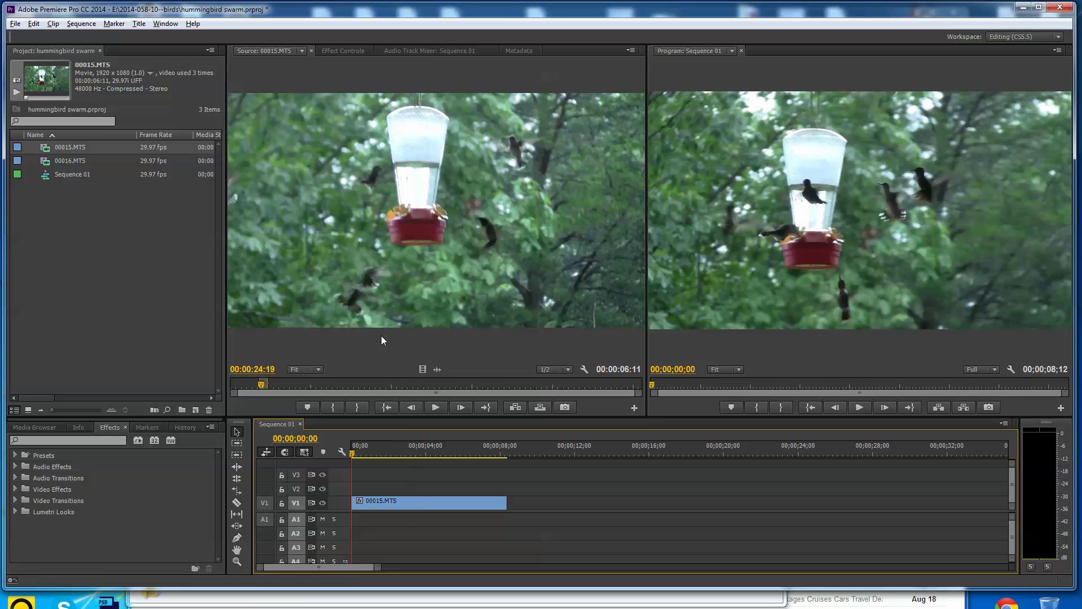
{"action": "left_click", "coordinate": [408, 506]}
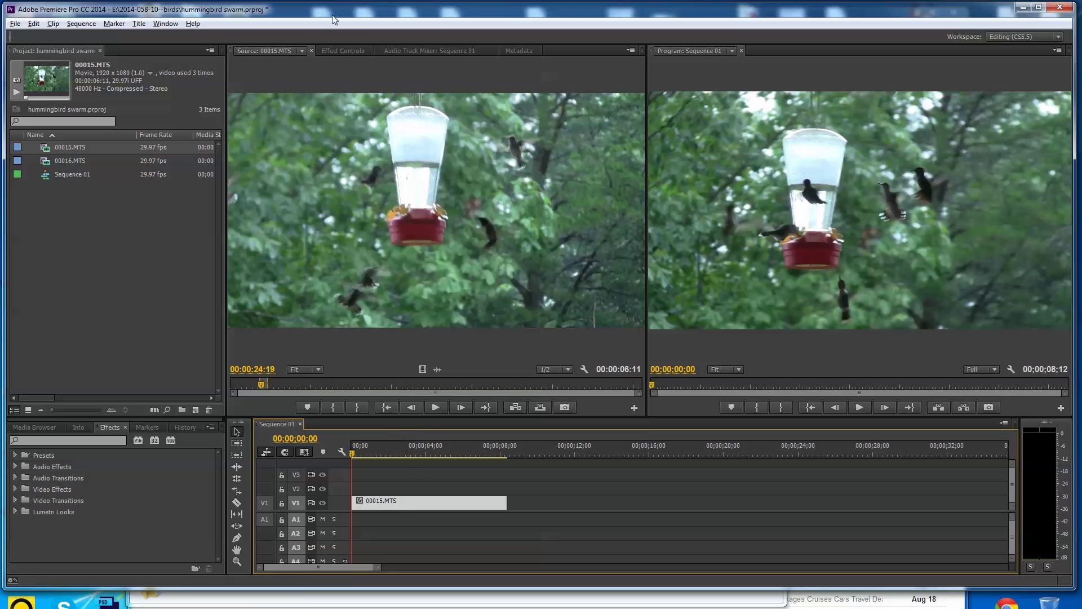
In Effect Controls, expand Time Remapping > Speed and add a keyframe at 00;00;00;00.
{"action": "left_click", "coordinate": [337, 52]}
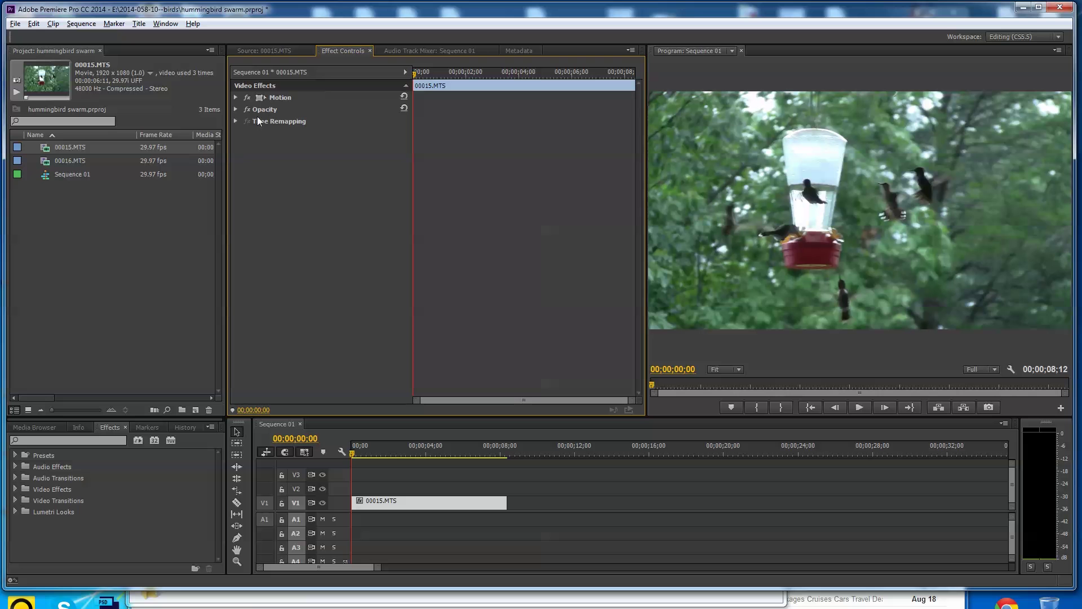
{"action": "left_click", "coordinate": [235, 121]}
{"action": "left_click", "coordinate": [244, 133]}
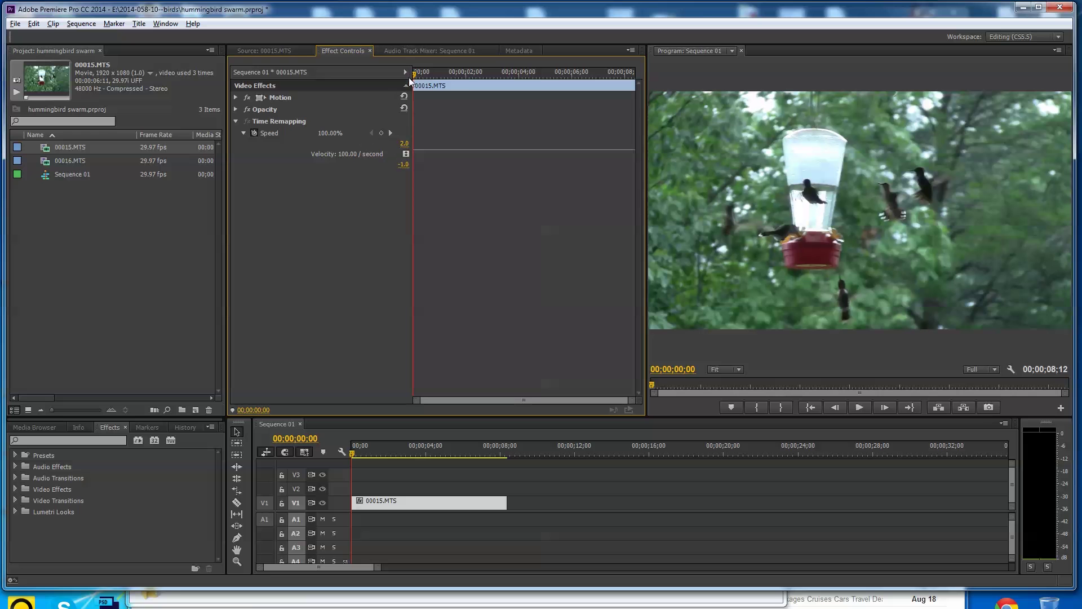
{"action": "left_click", "coordinate": [382, 134]}
Add Time Remapping speed keyframes at 1;25, 5;08 and 7;20.
{"action": "left_click_drag", "start_coordinate": [415, 77], "coordinate": [466, 84]}
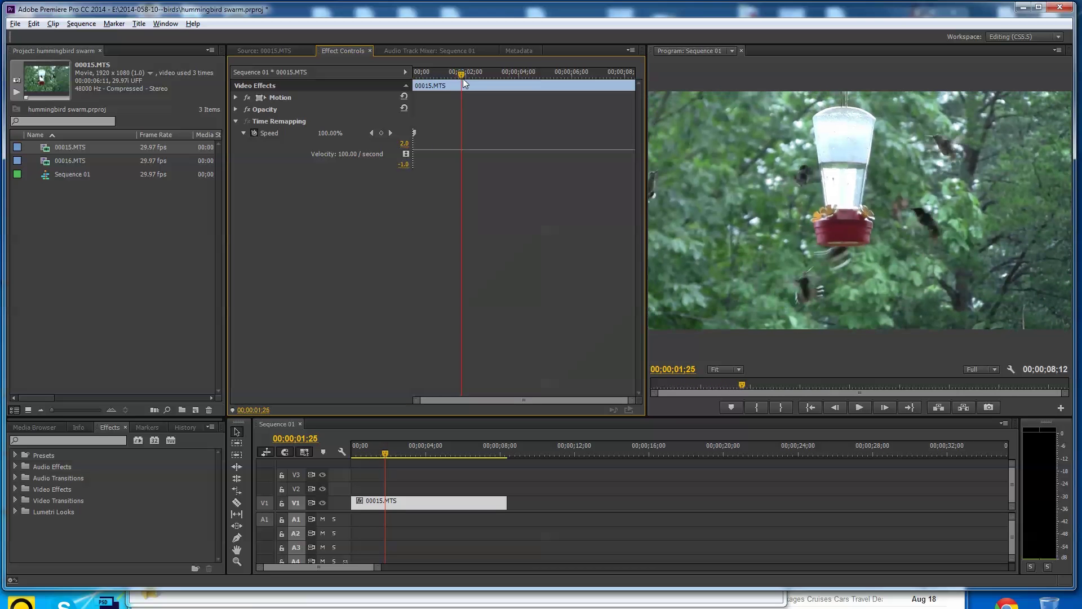
{"action": "left_click", "coordinate": [381, 133]}
{"action": "left_click_drag", "start_coordinate": [462, 75], "coordinate": [552, 88]}
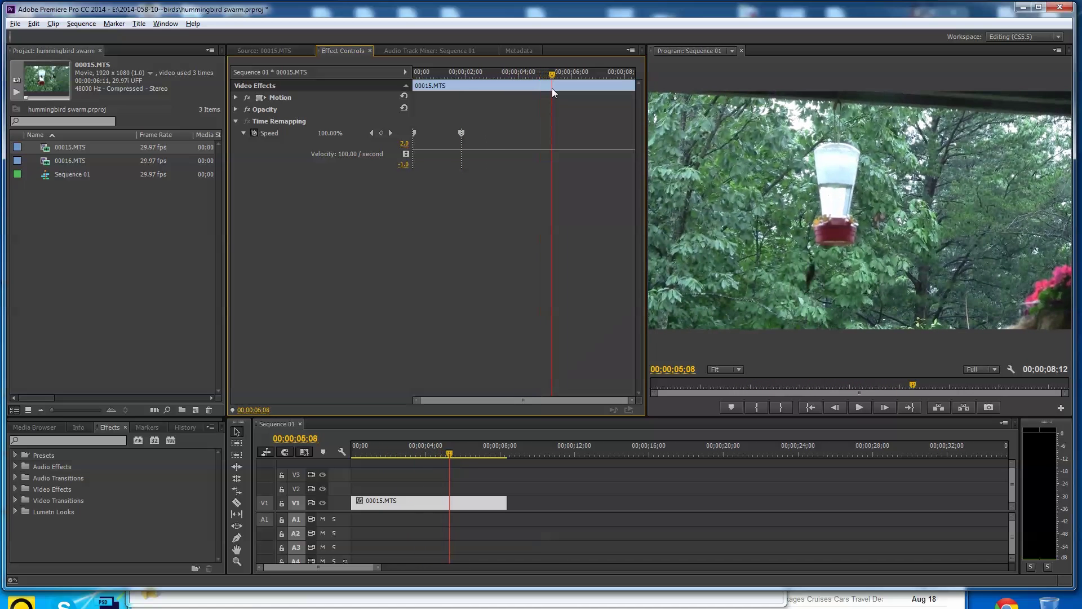
{"action": "left_click", "coordinate": [381, 133]}
{"action": "left_click_drag", "start_coordinate": [551, 78], "coordinate": [615, 79]}
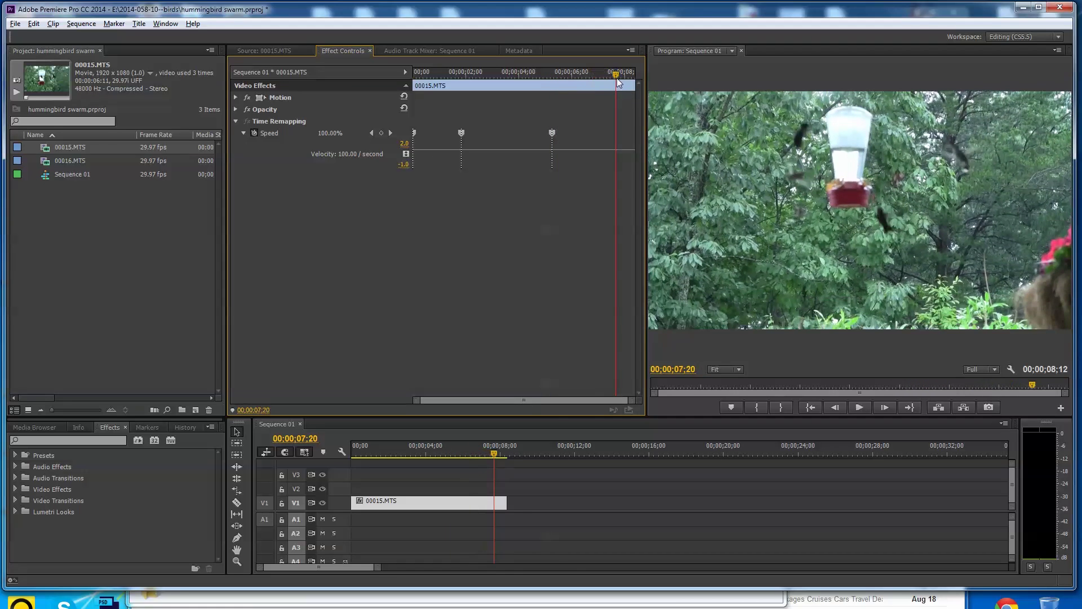
{"action": "left_click", "coordinate": [381, 133]}
{"action": "left_click_drag", "start_coordinate": [617, 79], "coordinate": [495, 94]}
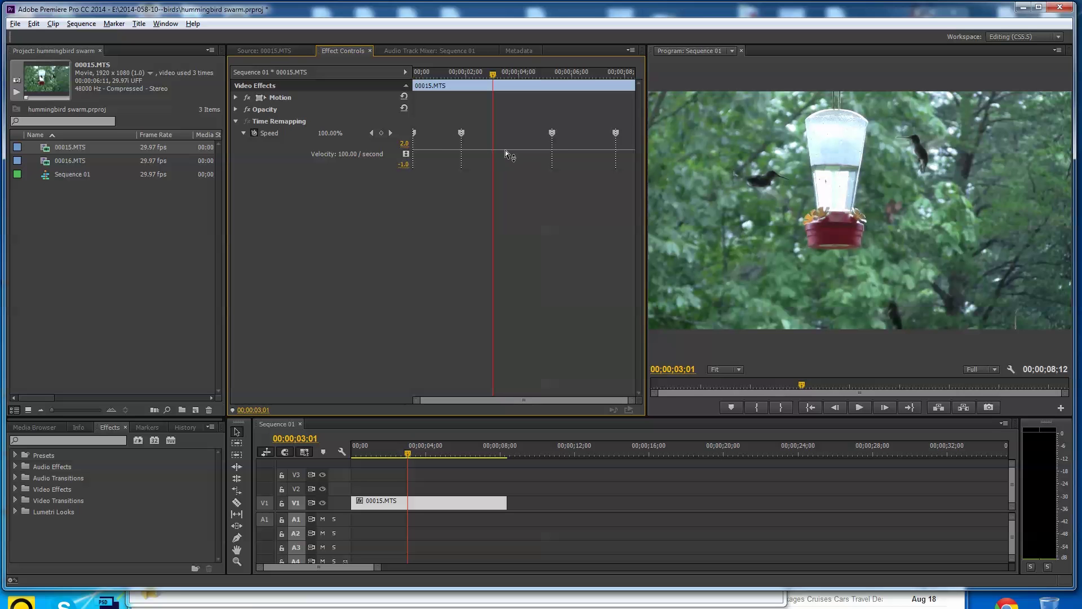
Drag the speed between the second and third keyframes down to 16.00%.
{"action": "left_click_drag", "start_coordinate": [505, 150], "coordinate": [505, 189]}
{"action": "left_click_drag", "start_coordinate": [393, 189], "coordinate": [392, 188]}
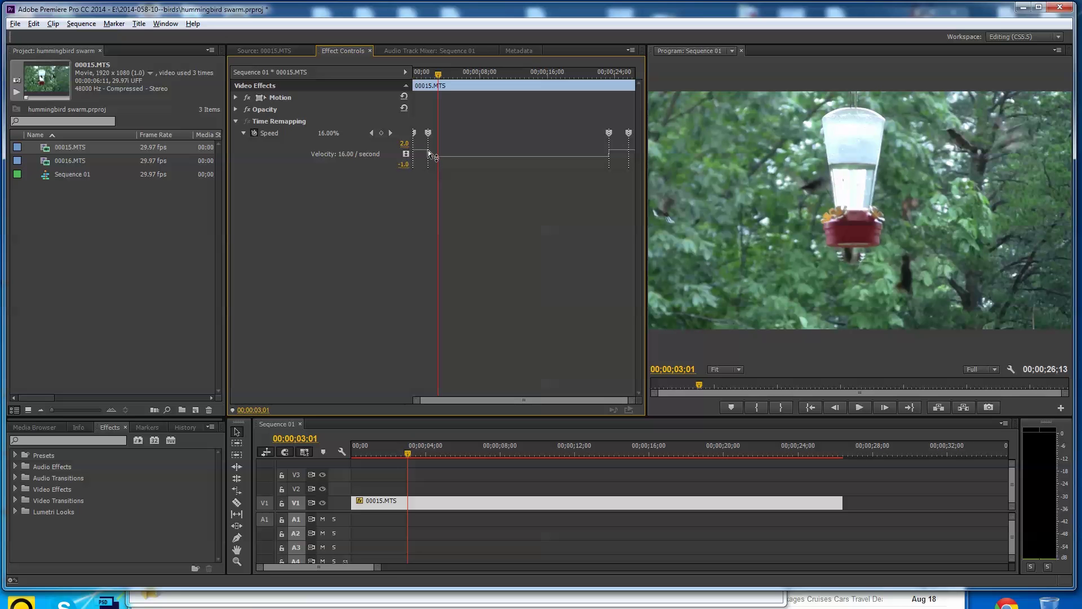
{"action": "left_click_drag", "start_coordinate": [628, 399], "coordinate": [586, 399]}
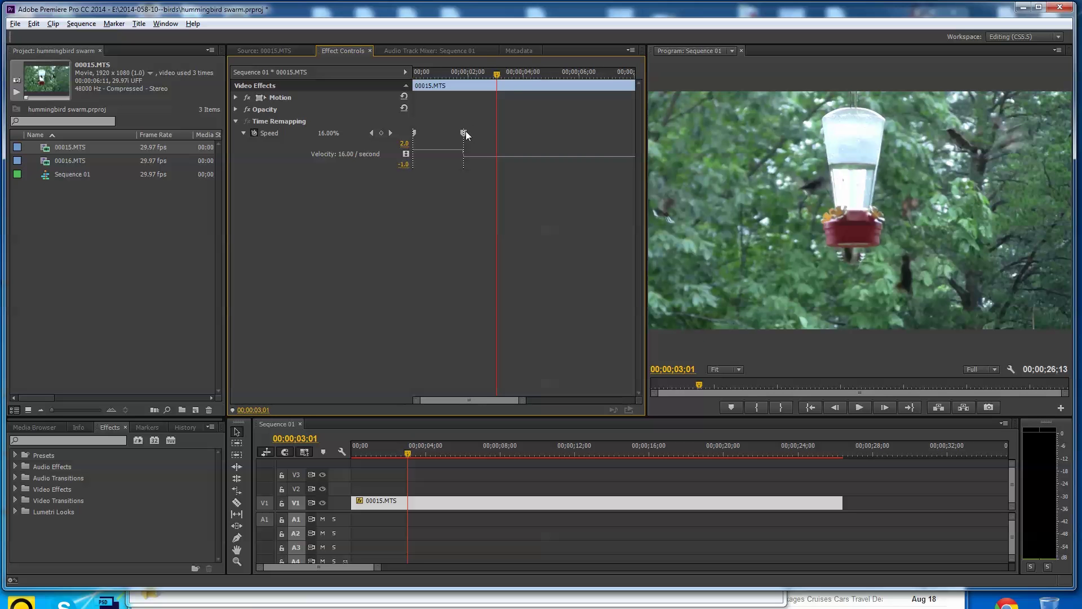
Split the first speed keyframe into a ramp and curve its bezier handle to ease into slow motion.
{"action": "mouse_move", "coordinate": [465, 132]}
{"action": "left_mouse_down"}
{"action": "mouse_move", "coordinate": [520, 144]}
{"action": "mouse_move", "coordinate": [462, 151]}
{"action": "left_mouse_up"}
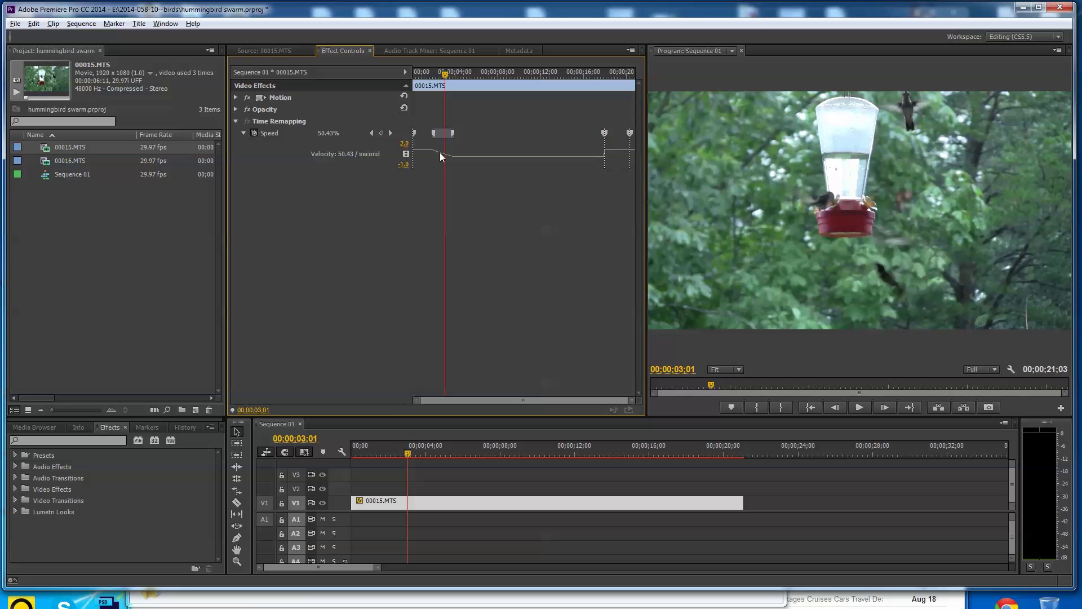
{"action": "left_click", "coordinate": [452, 132]}
{"action": "left_click_drag", "start_coordinate": [617, 395], "coordinate": [521, 400]}
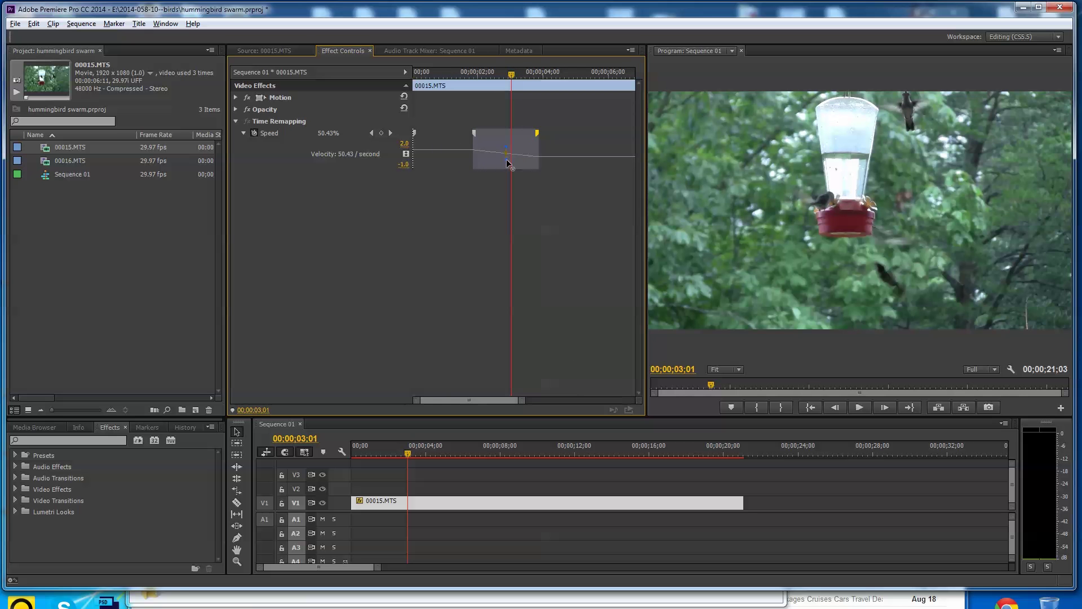
{"action": "left_click_drag", "start_coordinate": [511, 159], "coordinate": [527, 147]}
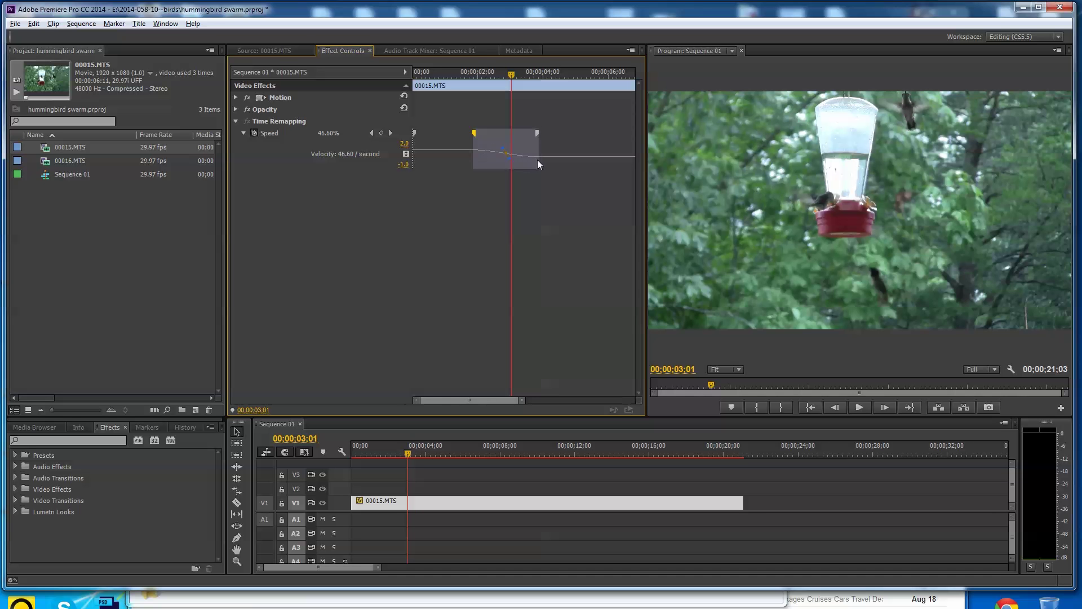
{"action": "left_click_drag", "start_coordinate": [510, 77], "coordinate": [574, 97]}
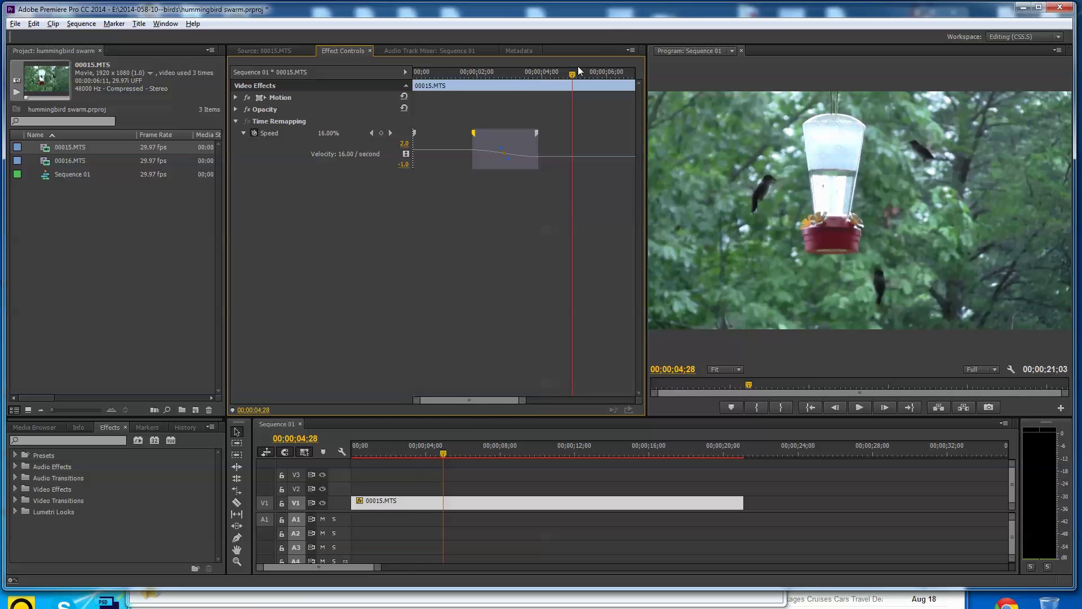
{"action": "left_click_drag", "start_coordinate": [574, 74], "coordinate": [543, 112]}
{"action": "left_click_drag", "start_coordinate": [522, 405], "coordinate": [655, 380]}
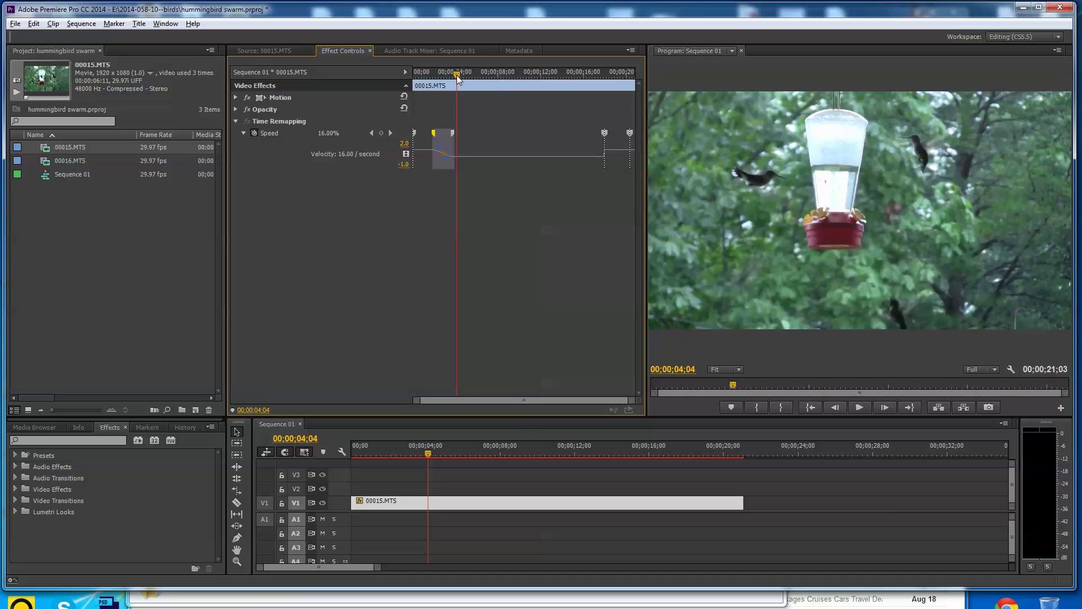
{"action": "left_click_drag", "start_coordinate": [457, 75], "coordinate": [616, 110]}
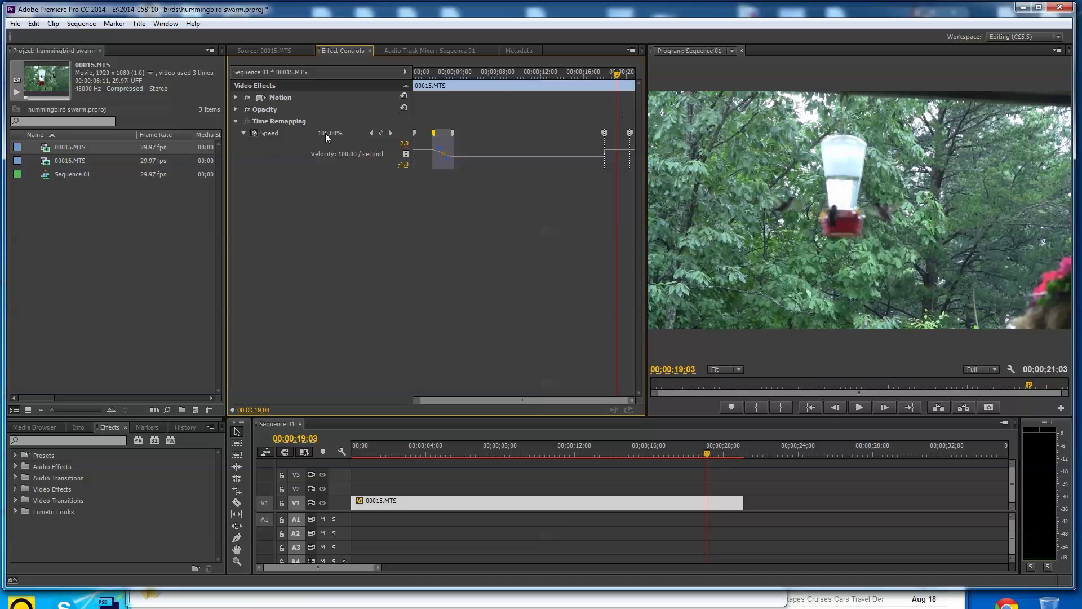
Raise the final section to 161% speed, move its keyframe earlier, and split it into a ramp.
{"action": "mouse_move", "coordinate": [616, 73]}
{"action": "left_mouse_down"}
{"action": "mouse_move", "coordinate": [584, 81]}
{"action": "mouse_move", "coordinate": [613, 84]}
{"action": "left_mouse_up"}
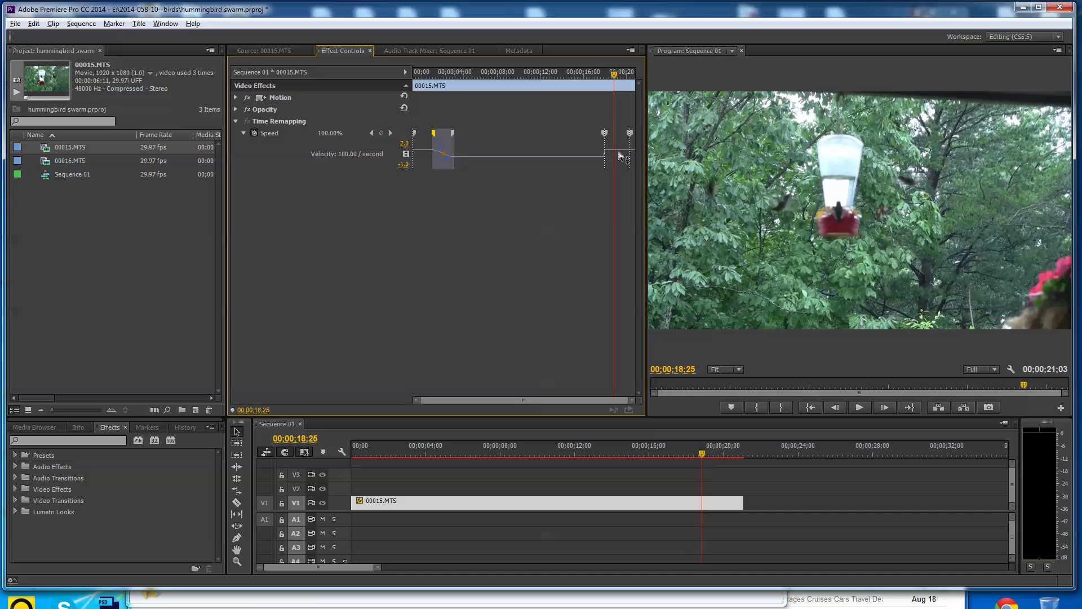
{"action": "left_click_drag", "start_coordinate": [620, 153], "coordinate": [620, 144]}
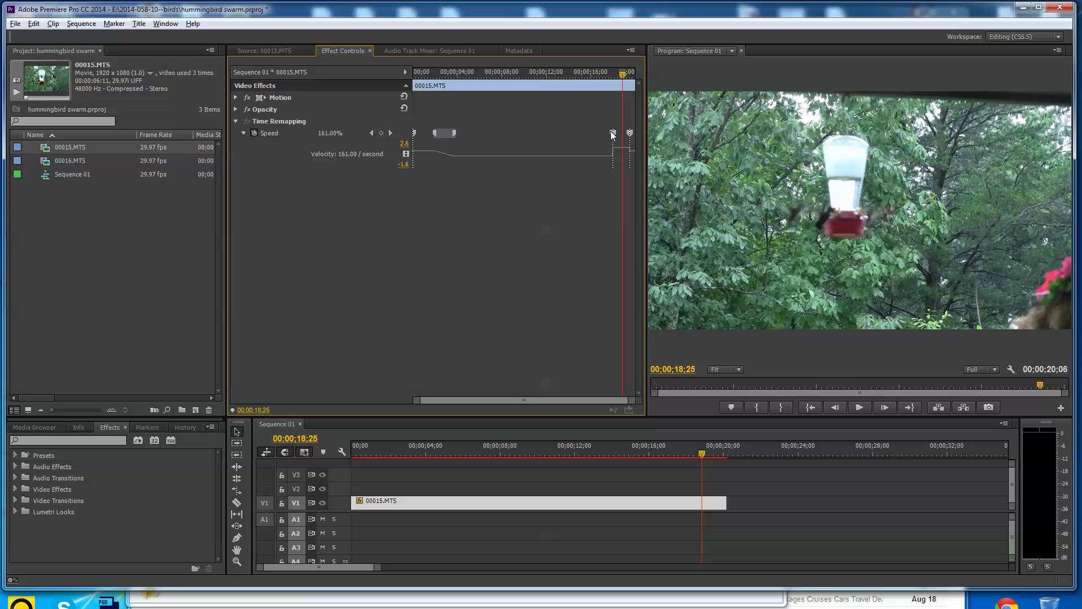
{"action": "left_click_drag", "start_coordinate": [612, 132], "coordinate": [591, 142]}
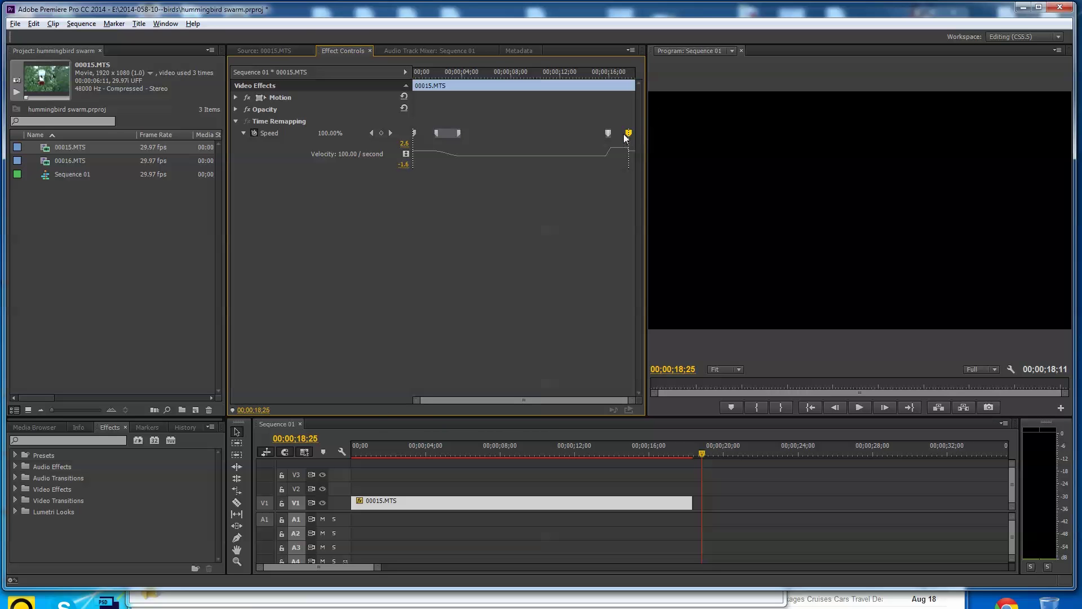
{"action": "left_click_drag", "start_coordinate": [627, 134], "coordinate": [529, 131]}
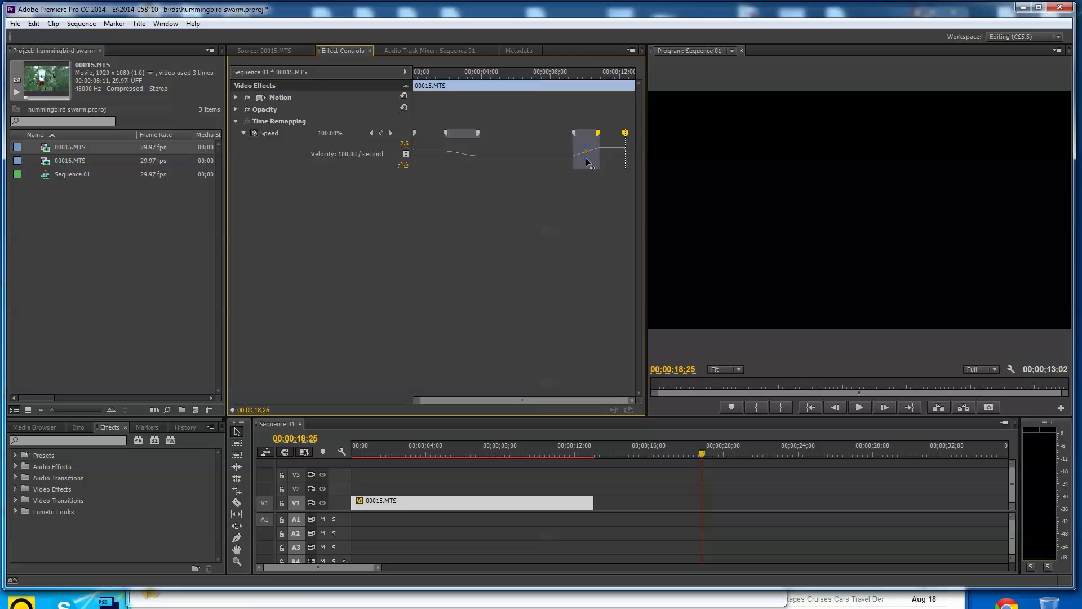
{"action": "left_click", "coordinate": [571, 161]}
{"action": "left_click", "coordinate": [606, 87]}
{"action": "left_click_drag", "start_coordinate": [701, 452], "coordinate": [497, 451]}
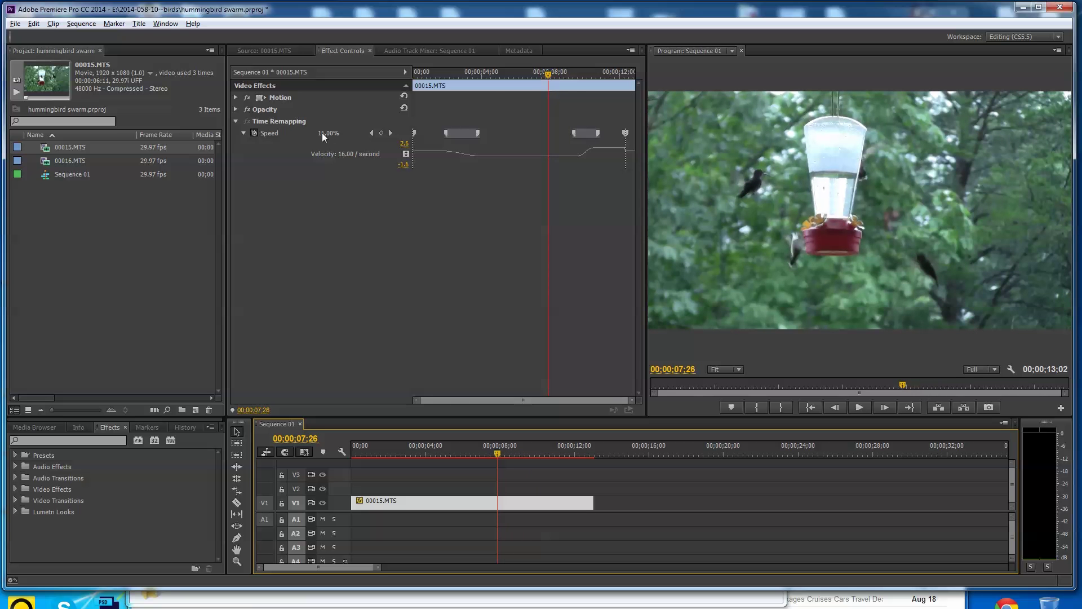
{"action": "left_click_drag", "start_coordinate": [547, 72], "coordinate": [596, 93]}
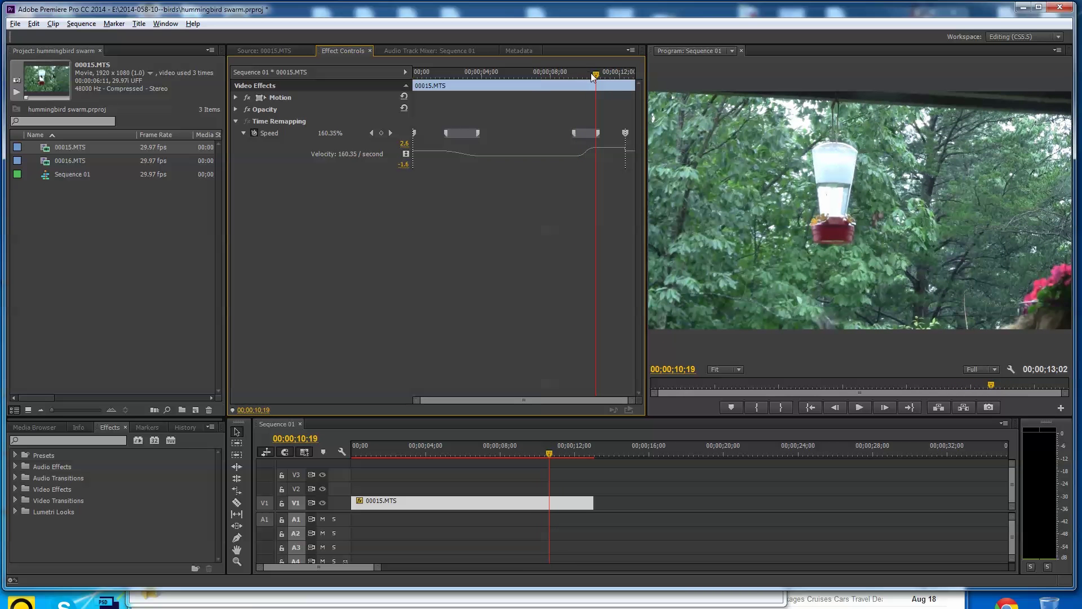
{"action": "left_click_drag", "start_coordinate": [589, 73], "coordinate": [376, 103]}
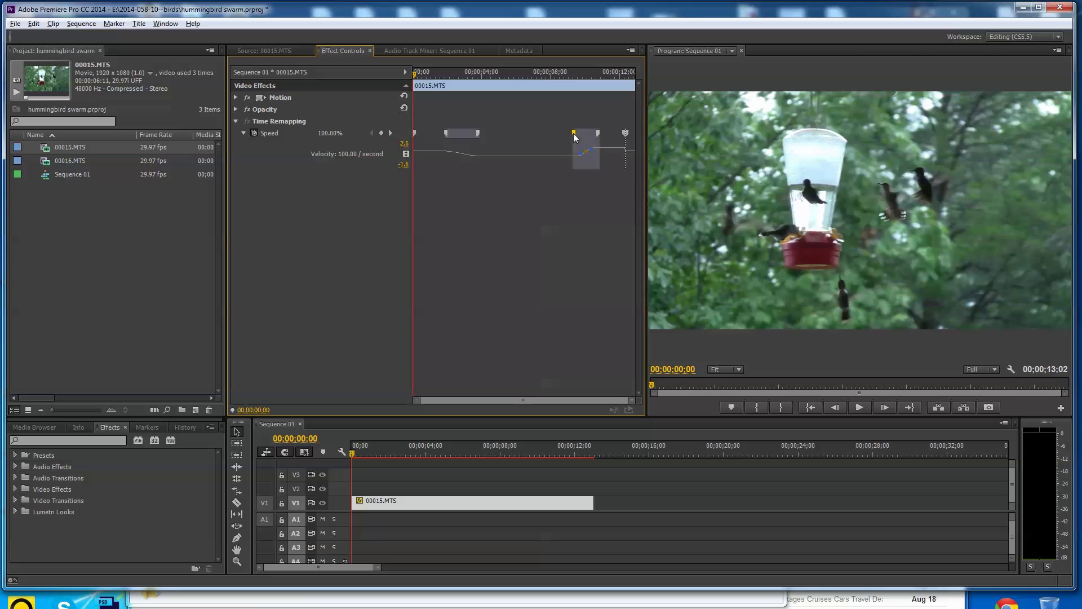
Move the speed-up keyframe earlier so the sequence runs 12;06, widen Effect Controls, and ramp the end keyframe.
{"action": "mouse_move", "coordinate": [573, 133]}
{"action": "left_mouse_down"}
{"action": "mouse_move", "coordinate": [550, 136]}
{"action": "mouse_move", "coordinate": [612, 135]}
{"action": "mouse_move", "coordinate": [598, 148]}
{"action": "left_mouse_up"}
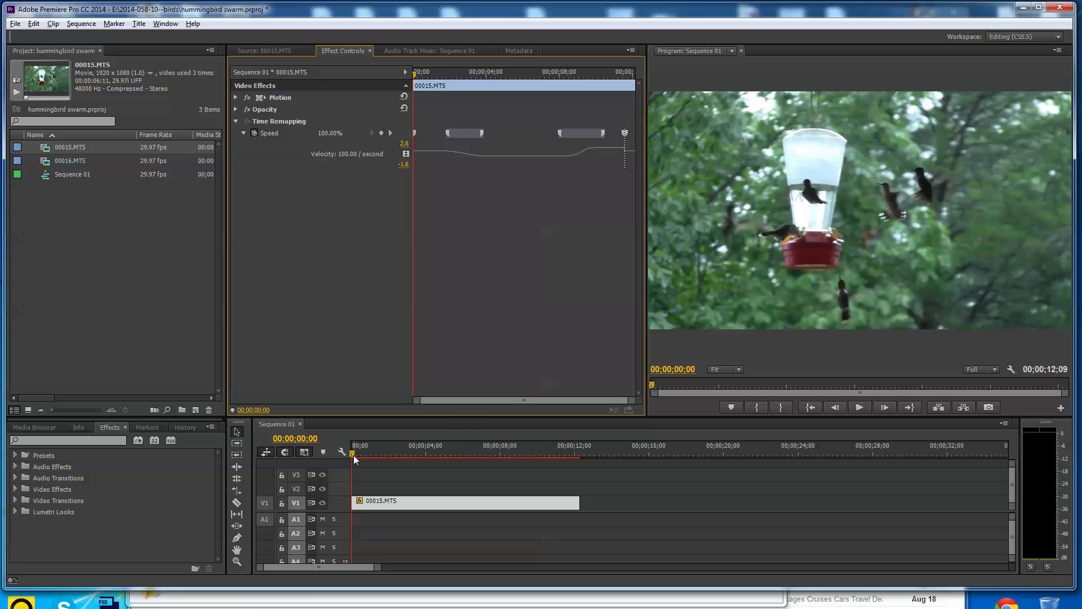
{"action": "left_click_drag", "start_coordinate": [354, 454], "coordinate": [566, 439]}
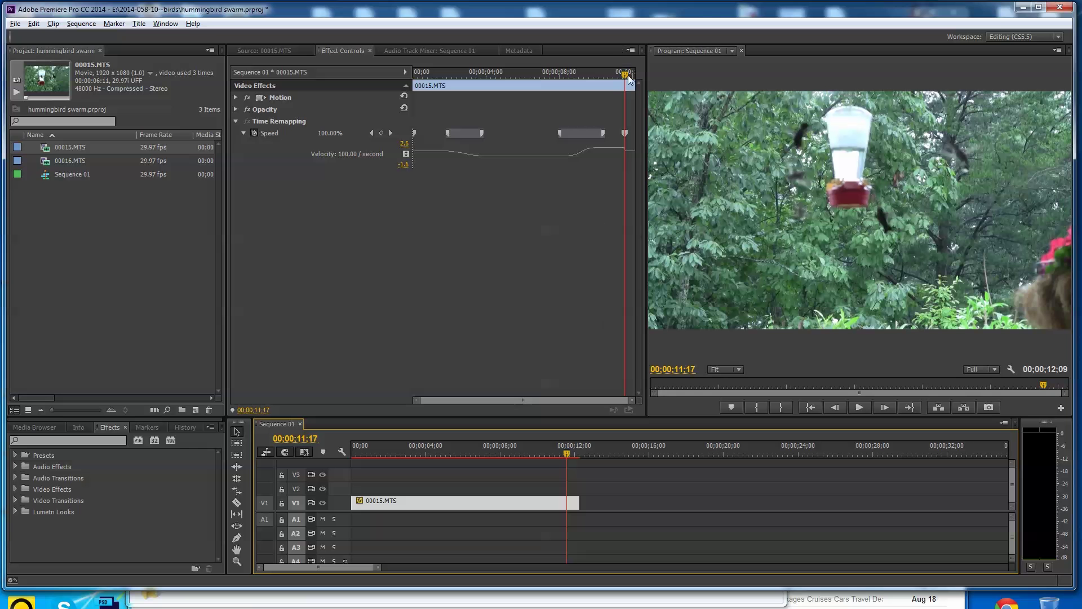
{"action": "left_click_drag", "start_coordinate": [646, 366], "coordinate": [702, 364]}
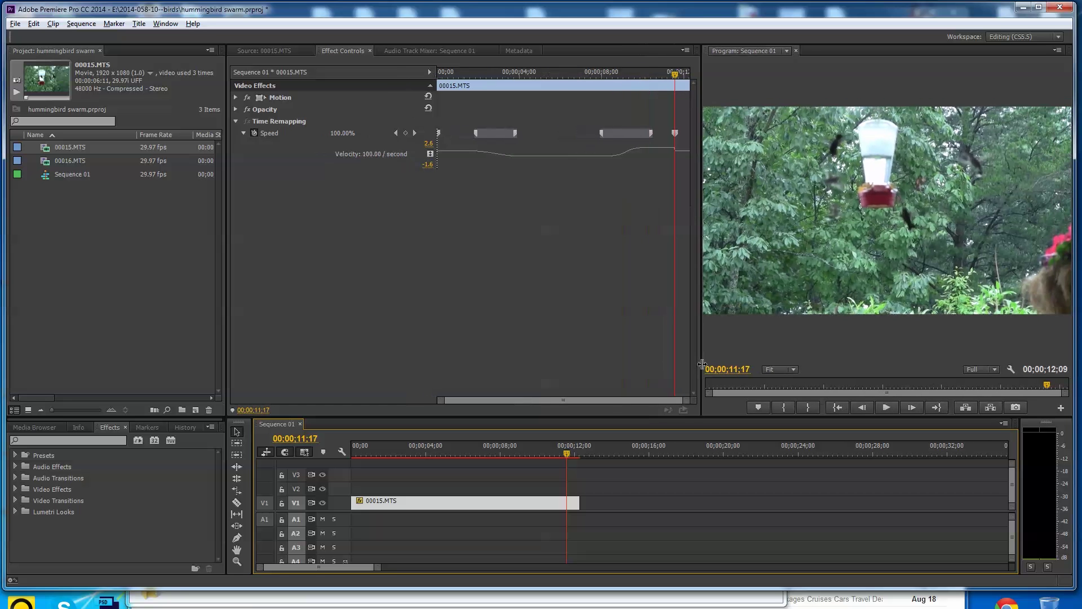
{"action": "left_click_drag", "start_coordinate": [678, 132], "coordinate": [690, 157]}
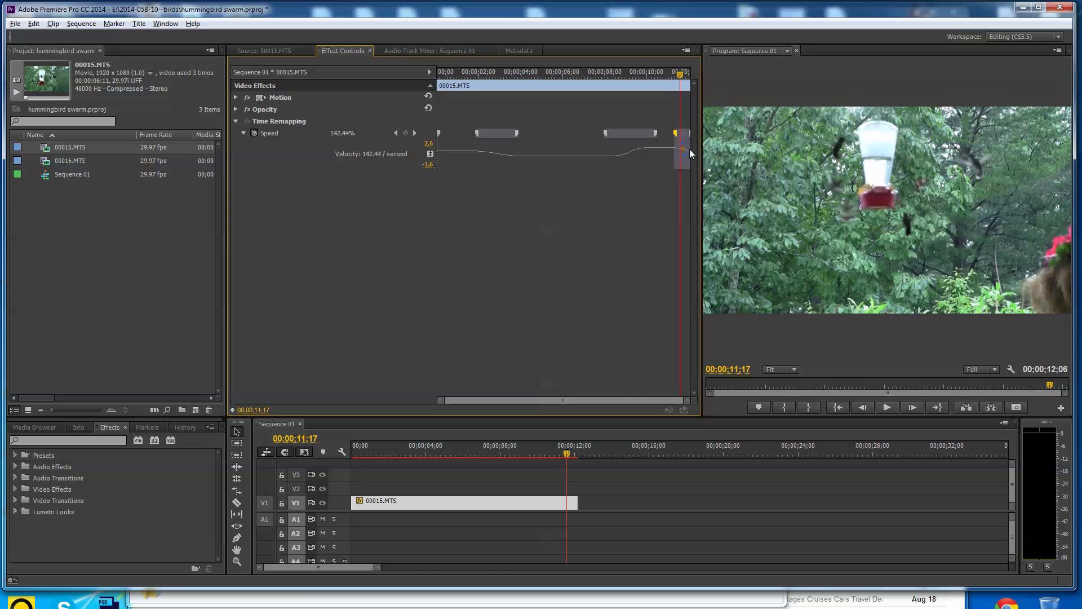
Return the playhead to 00;00 and maximize the Program Monitor with the ` key.
{"action": "left_click", "coordinate": [565, 449]}
{"action": "left_click_drag", "start_coordinate": [394, 446], "coordinate": [279, 452]}
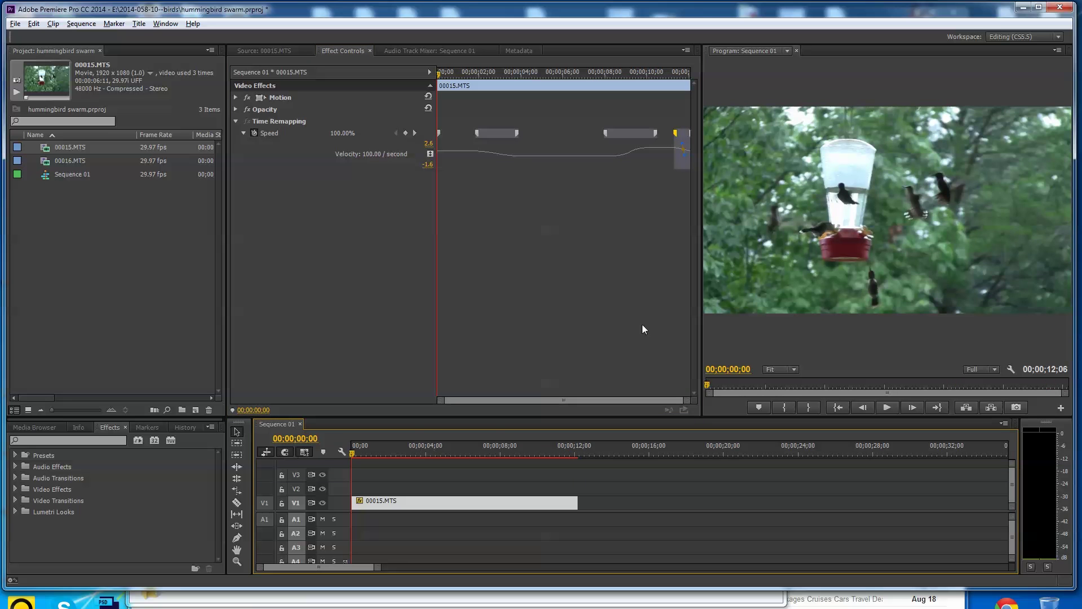
{"action": "left_click", "coordinate": [832, 356]}
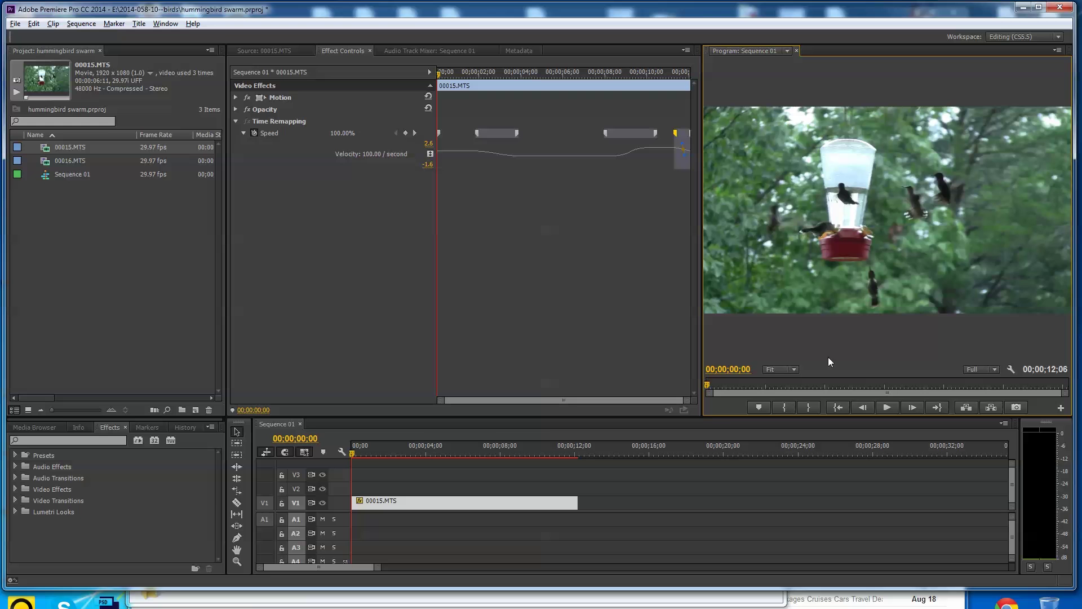
{"action": "key", "text": "grave"}
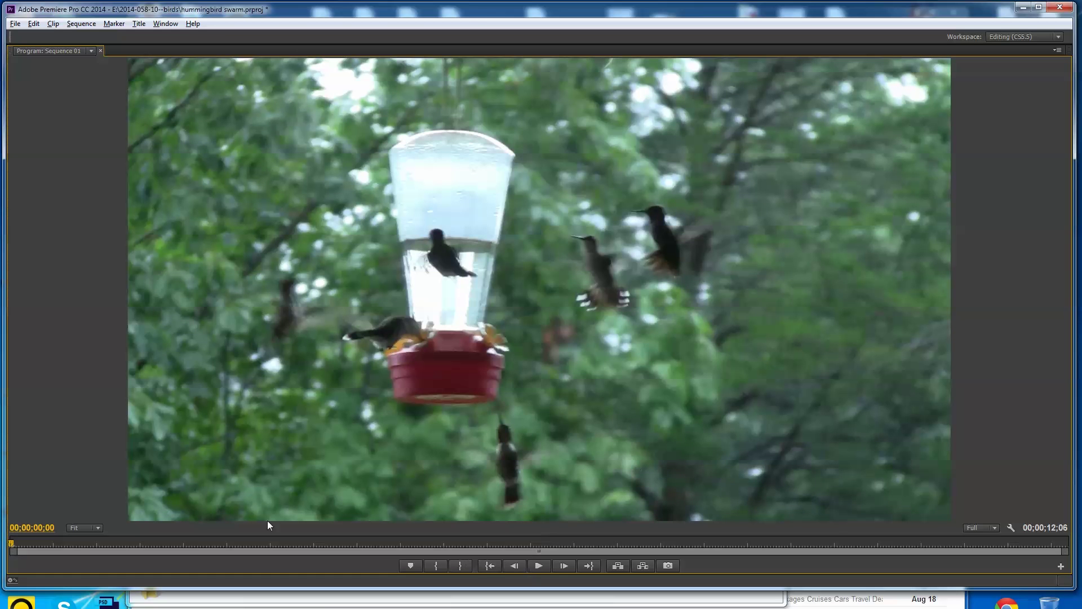
Play Sequence 01 through to 12;06 in the maximized monitor, then restore the workspace layout.
{"action": "left_click", "coordinate": [541, 566]}
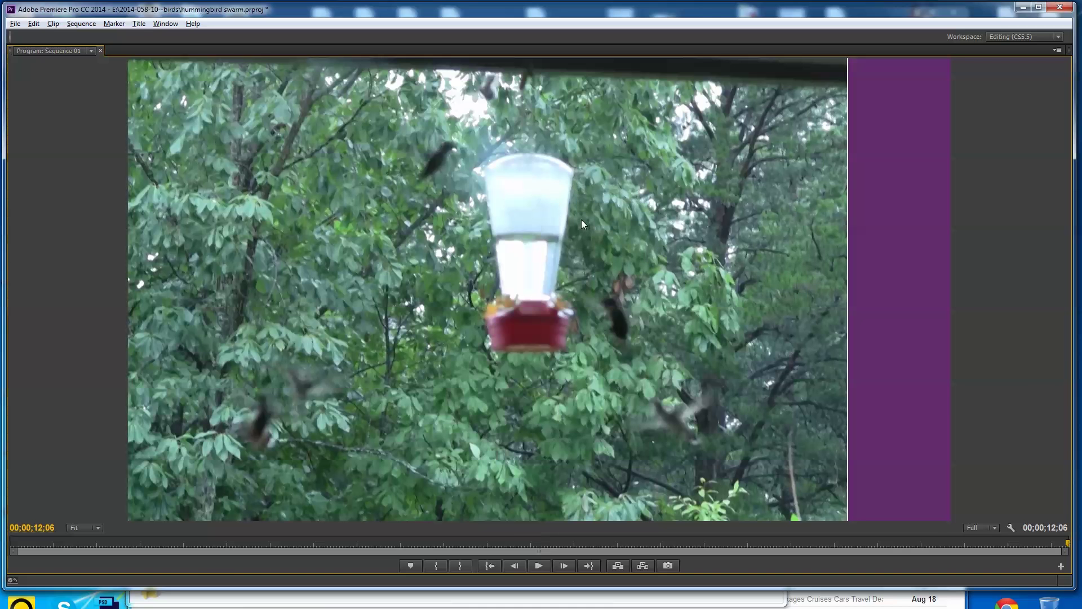
{"action": "key", "text": "grave"}
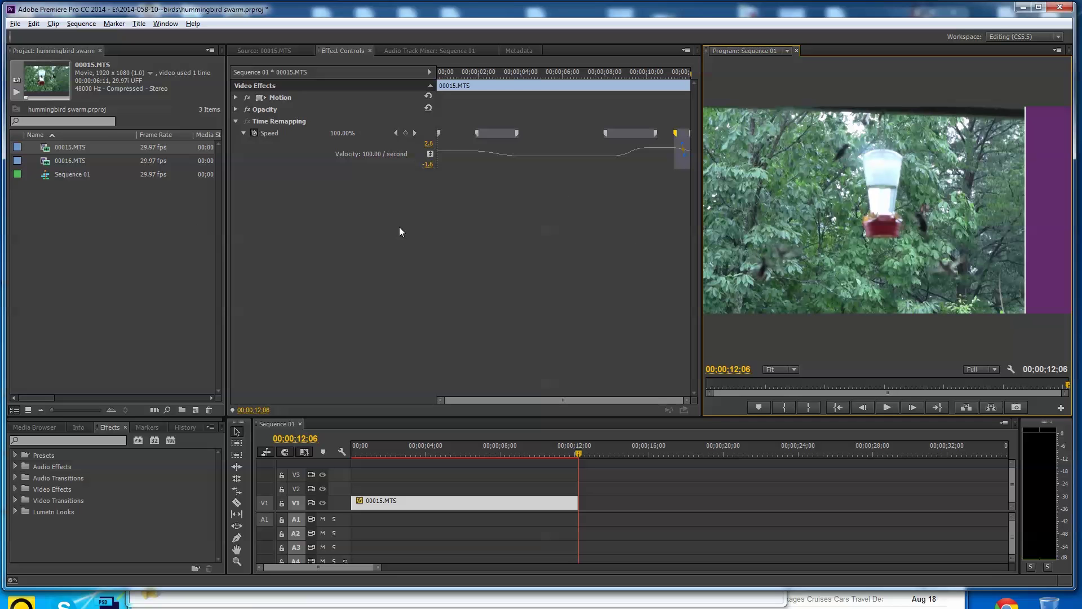
{"action": "left_click_drag", "start_coordinate": [577, 452], "coordinate": [392, 454]}
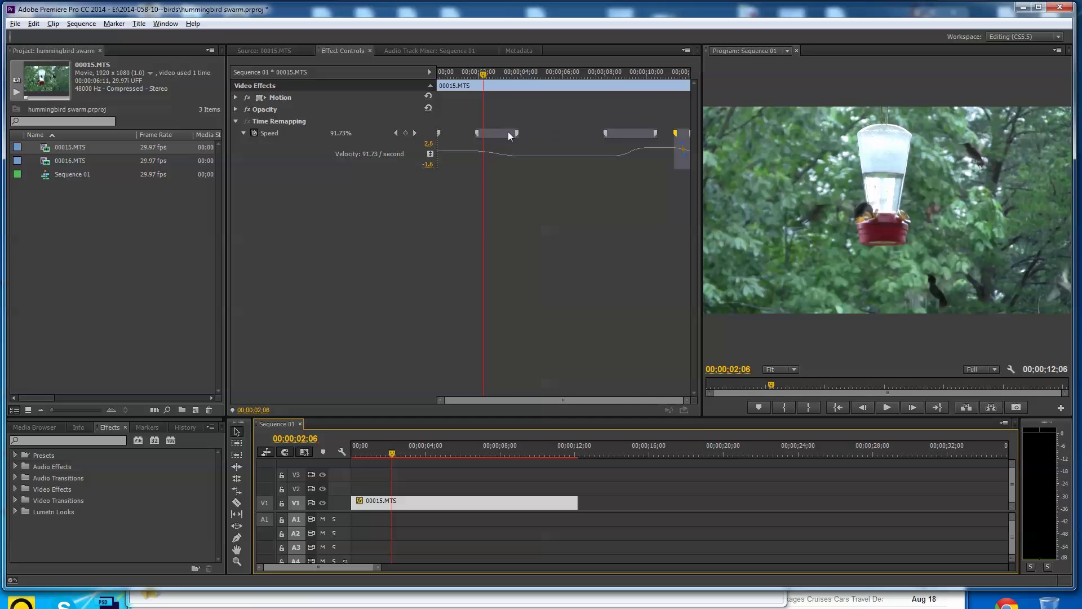
Lengthen the ease into slow motion on the first speed keyframe and preview the slowdown.
{"action": "mouse_move", "coordinate": [515, 130]}
{"action": "left_mouse_down"}
{"action": "mouse_move", "coordinate": [530, 131]}
{"action": "mouse_move", "coordinate": [477, 133]}
{"action": "mouse_move", "coordinate": [505, 133]}
{"action": "left_mouse_up"}
{"action": "left_click_drag", "start_coordinate": [494, 82], "coordinate": [504, 80]}
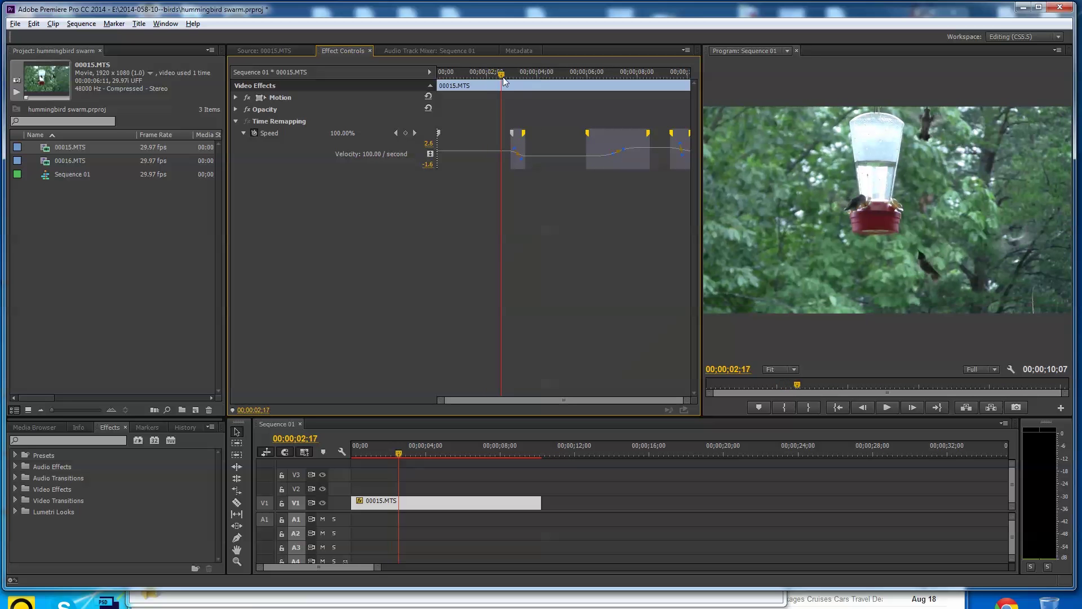
{"action": "key", "text": "space"}
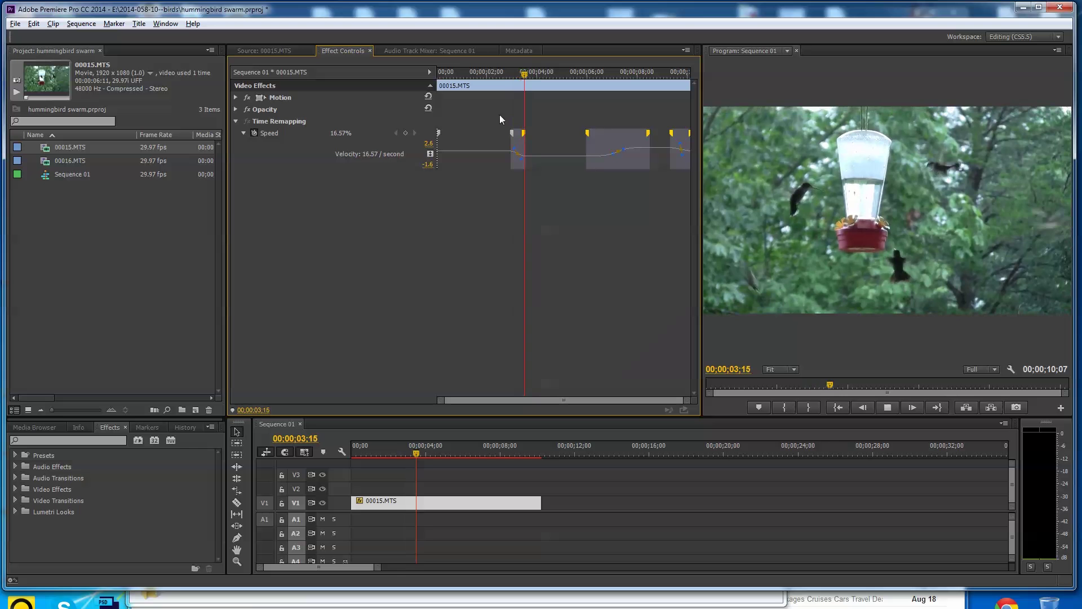
{"action": "key", "text": "space"}
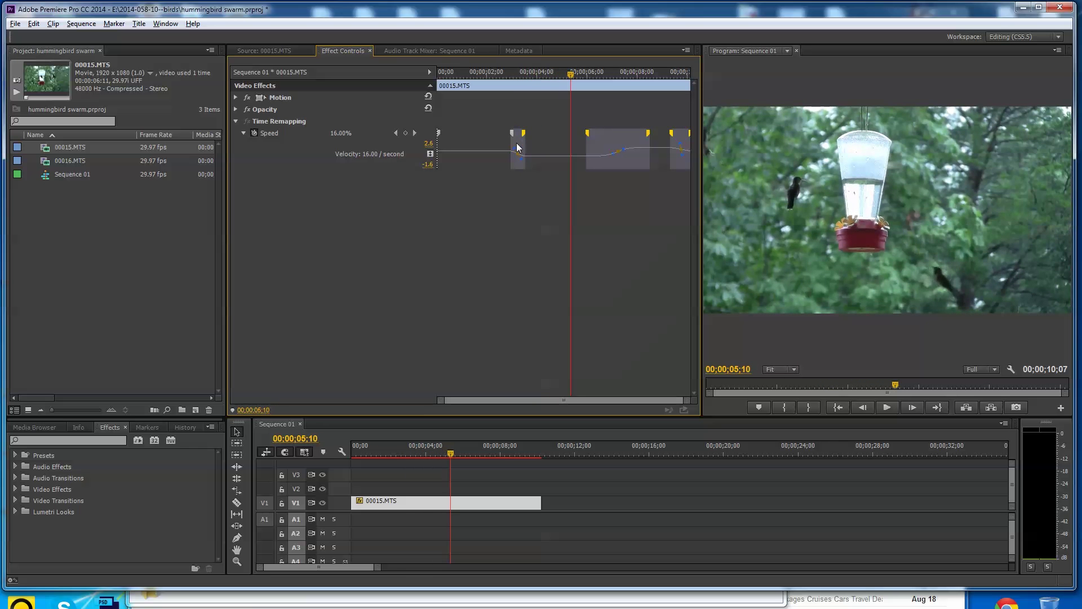
Shift the slowdown keyframe earlier so the sequence runs 10;21, and replay to check.
{"action": "left_click_drag", "start_coordinate": [511, 133], "coordinate": [494, 134]}
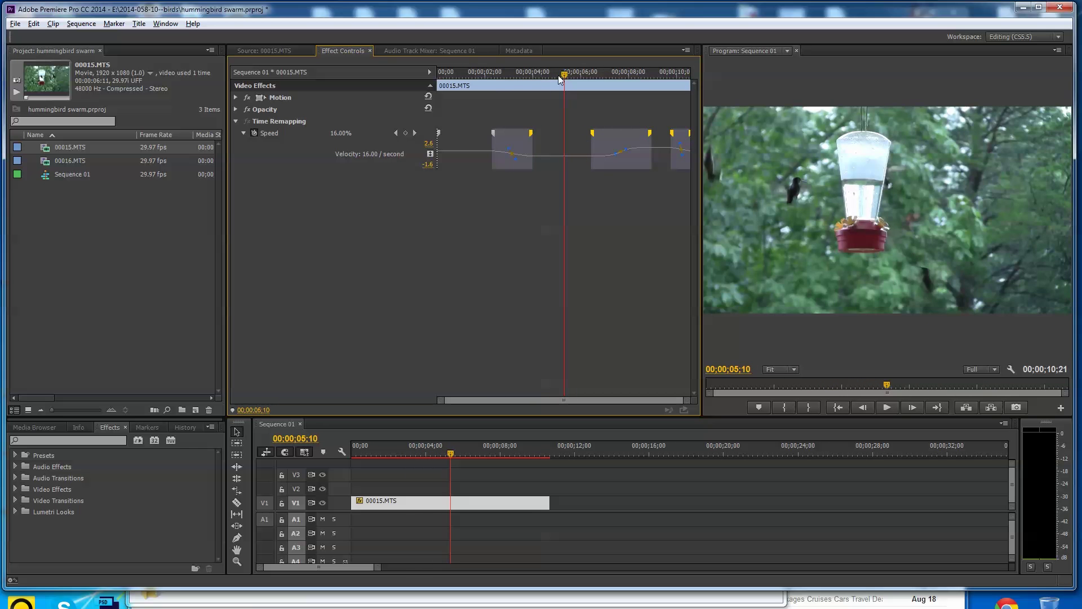
{"action": "left_click_drag", "start_coordinate": [563, 77], "coordinate": [485, 100]}
{"action": "key", "text": "space"}
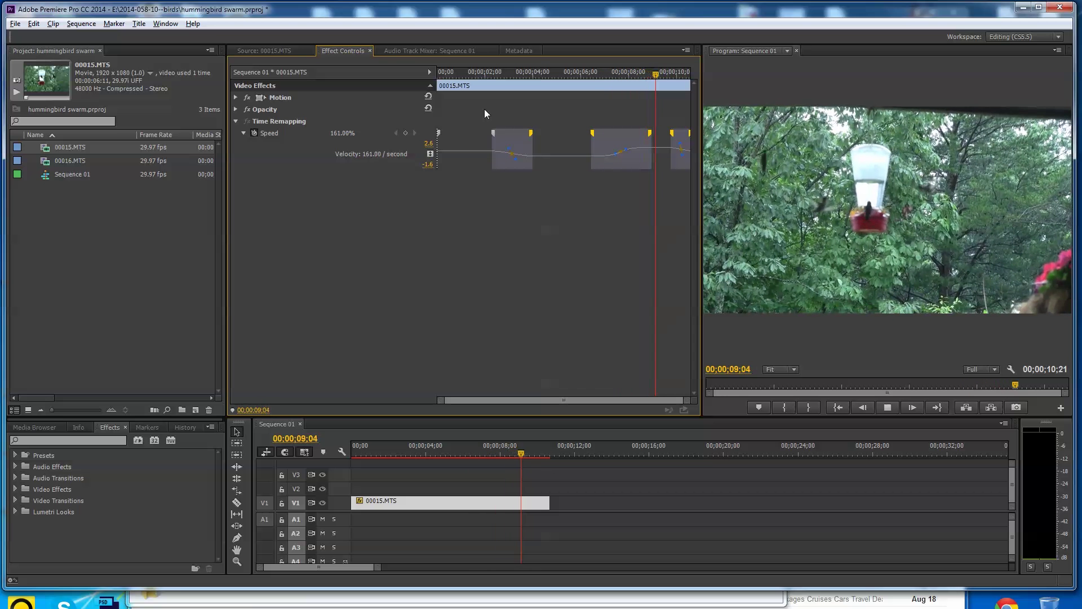
{"action": "key", "text": "space"}
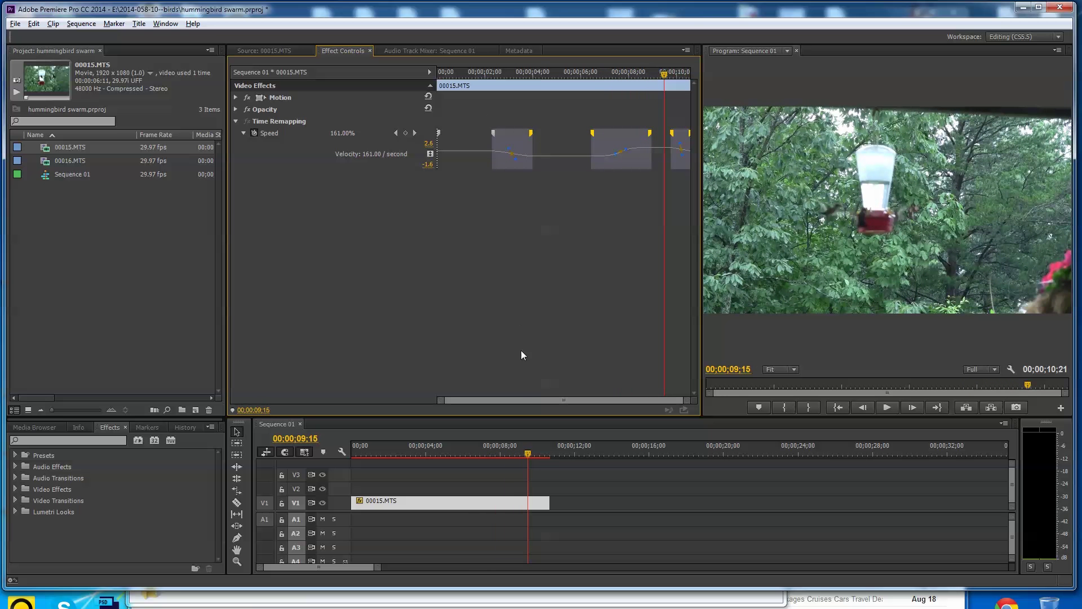